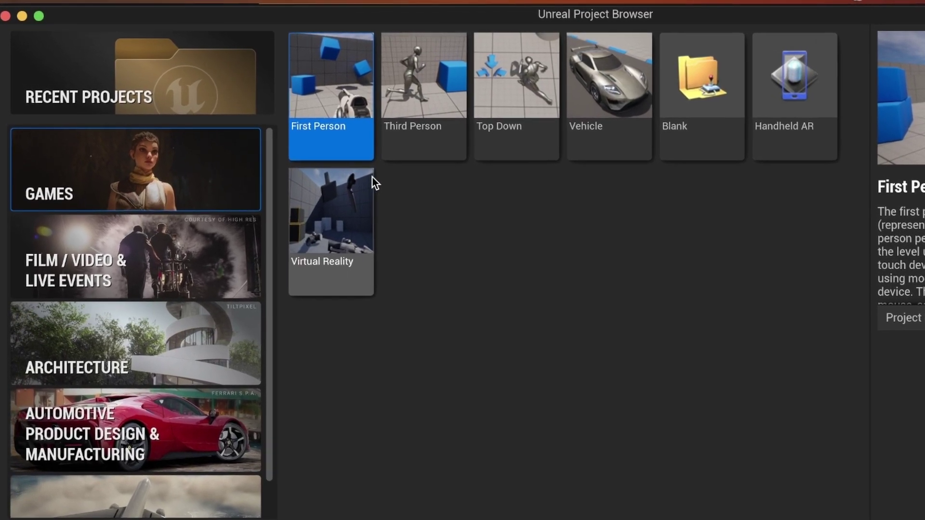
Step: Create a new project from the Third Person template, named Rio
click(408, 72)
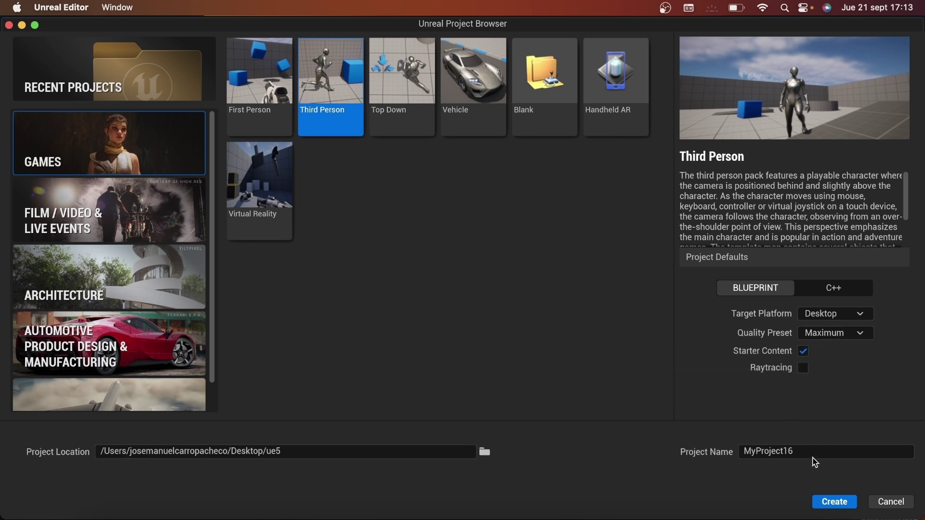
drag(810, 451, 694, 452)
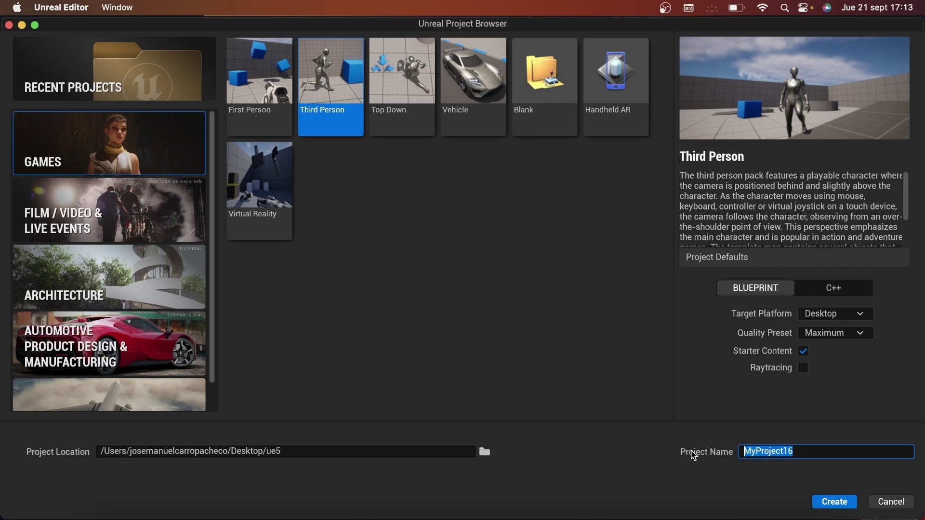
text(Rio)
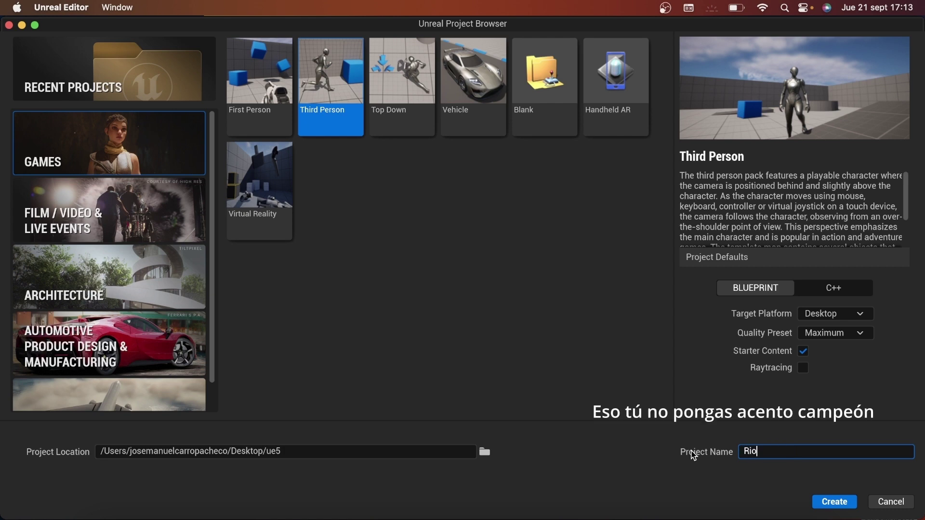
click(834, 502)
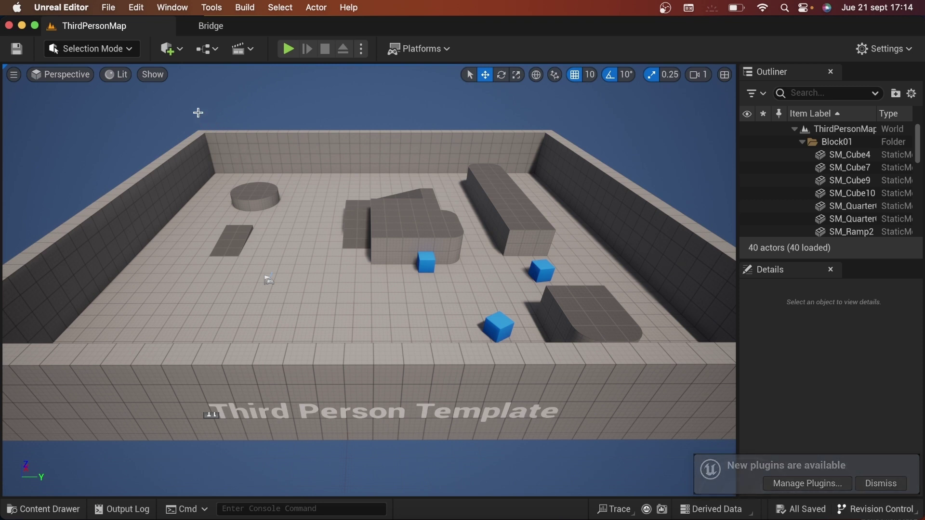
Step: Enable the beta Landmass and experimental Water plugins found by searching 'land', then restart the editor
click(134, 9)
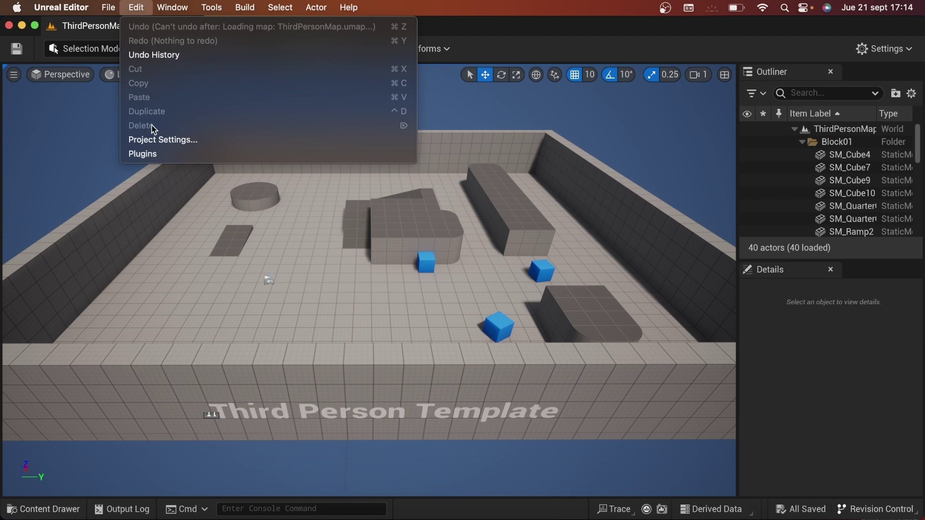
click(149, 155)
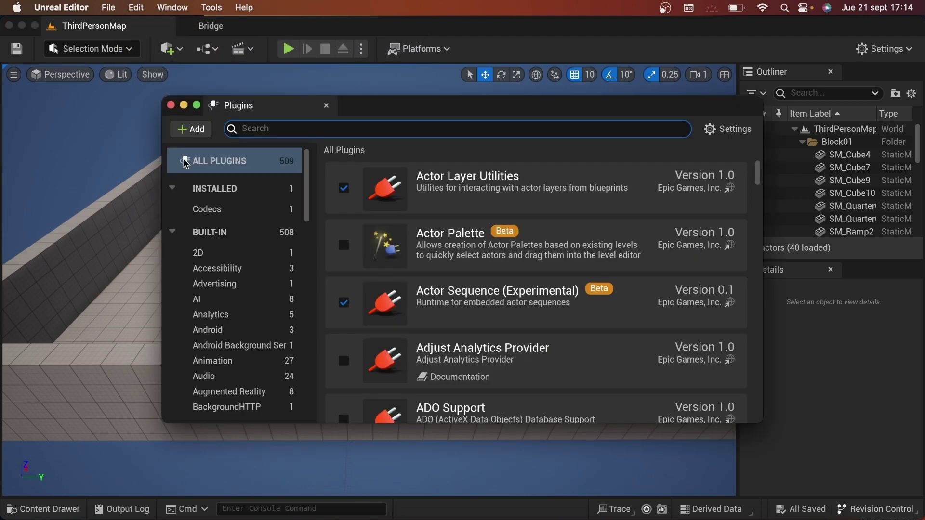
text(lan)
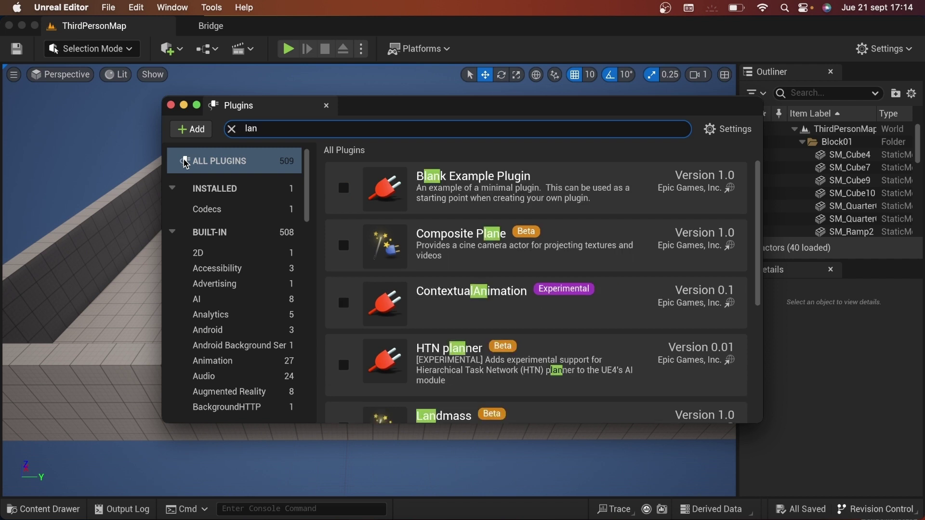
text(d)
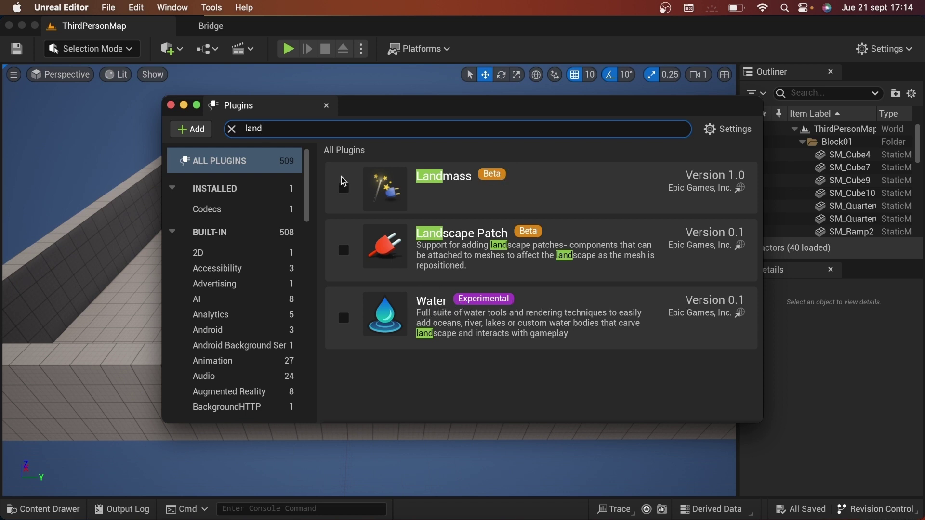
click(344, 189)
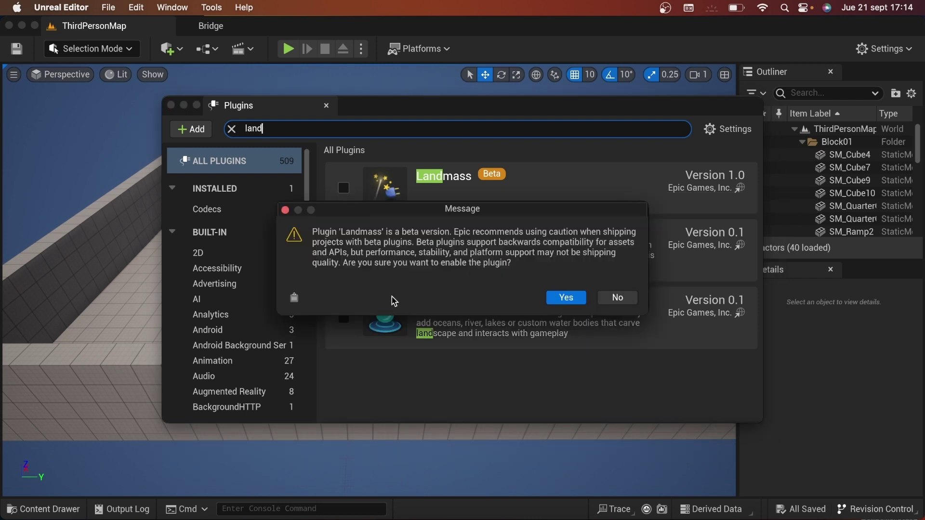
click(563, 300)
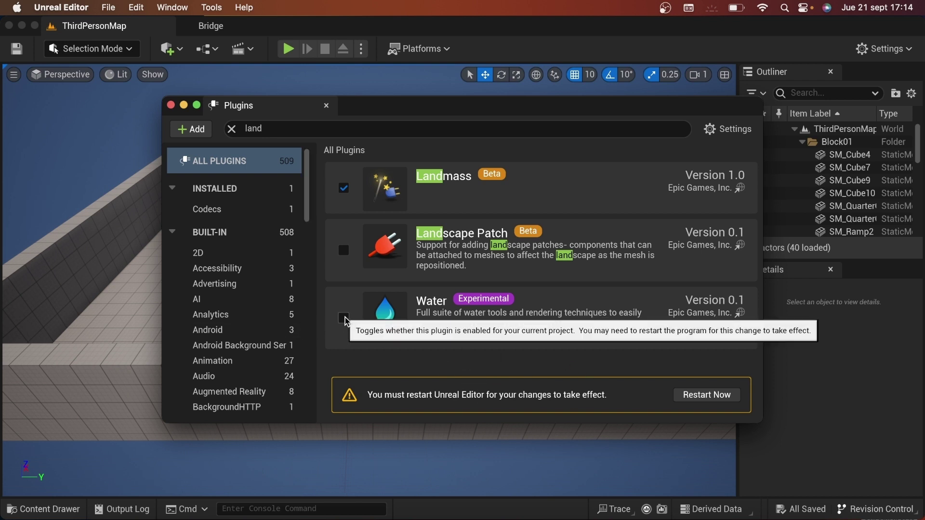
click(343, 318)
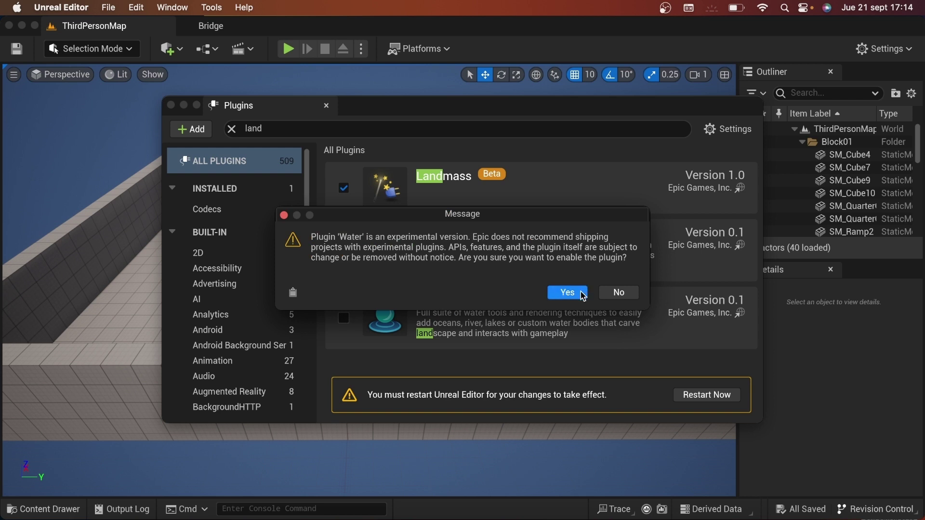
click(585, 293)
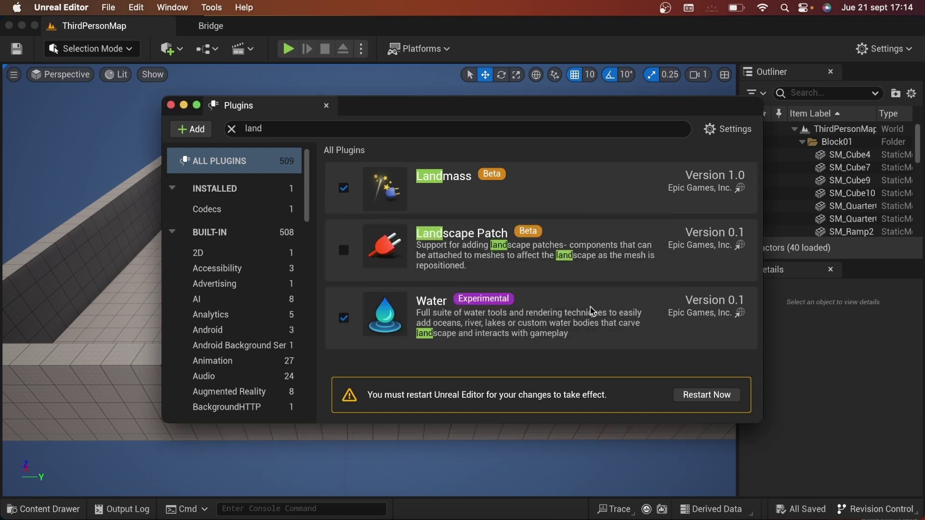
click(718, 397)
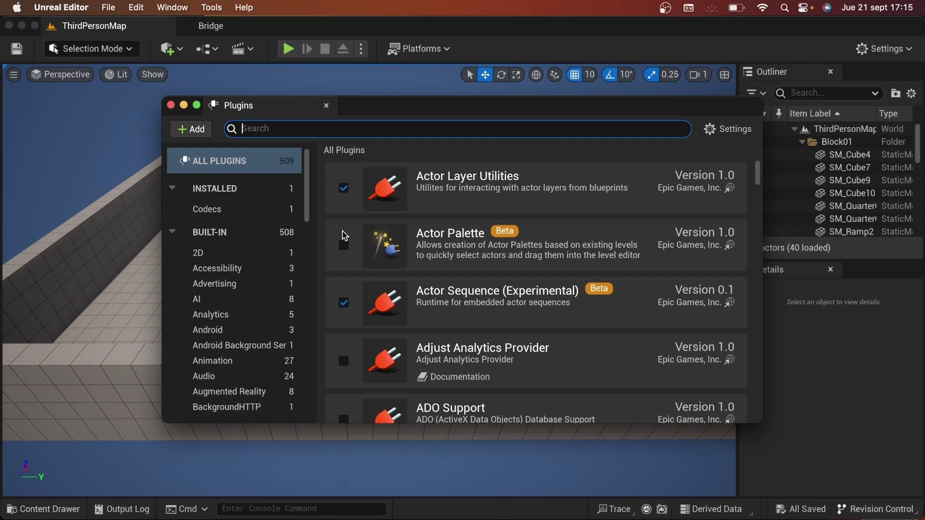
Step: Close the Plugins window and create a new level from the Basic template
click(172, 105)
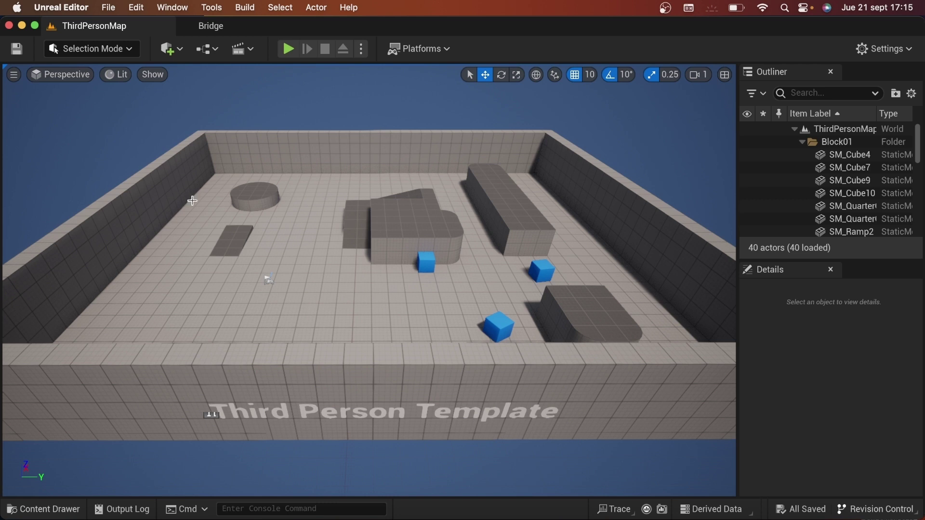
click(109, 9)
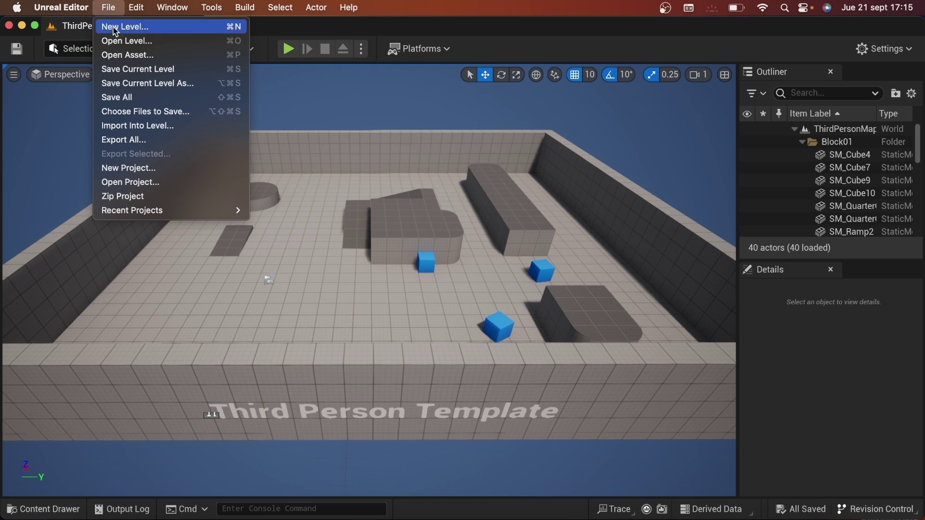
click(116, 29)
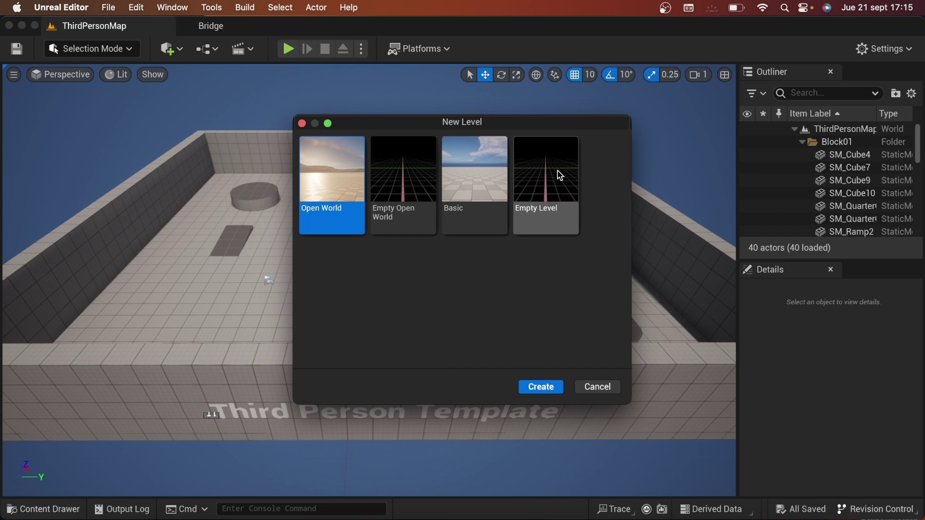
click(464, 189)
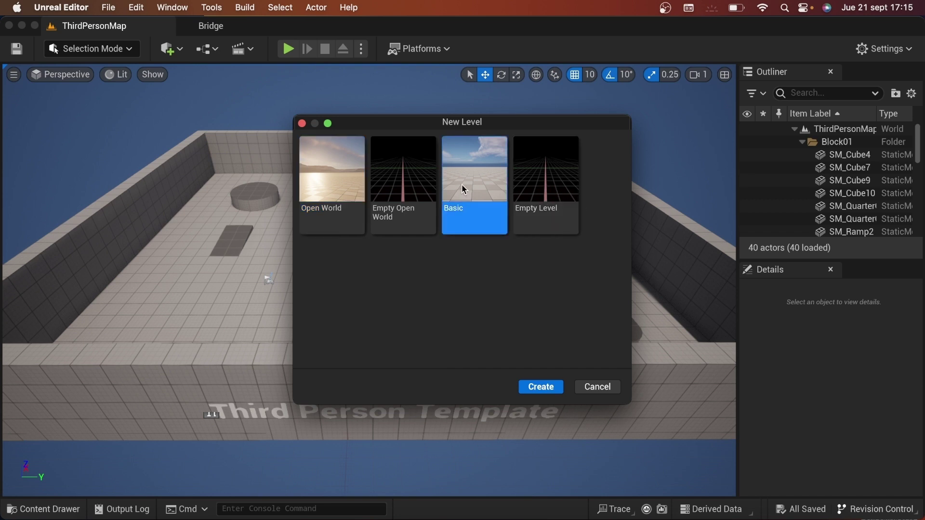
click(542, 388)
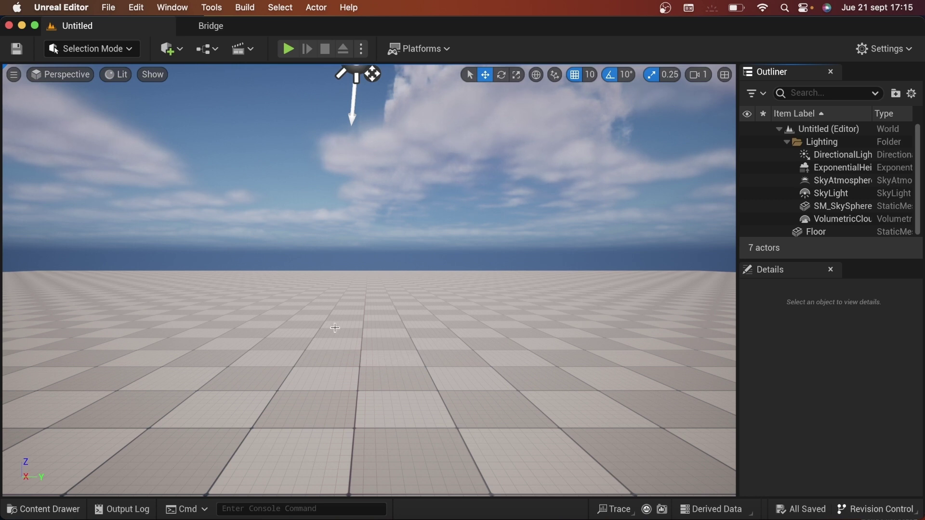
Step: Delete the Floor actor from the new Basic level
click(302, 342)
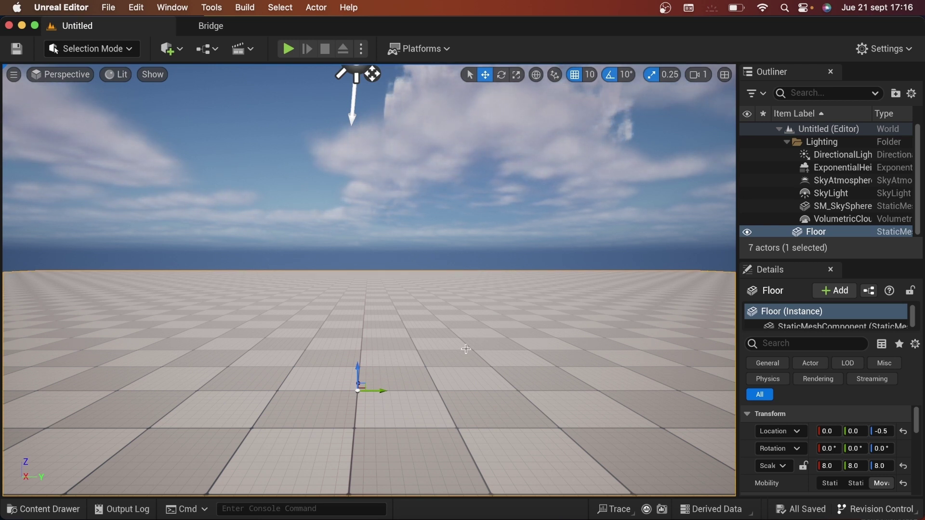
key(Delete)
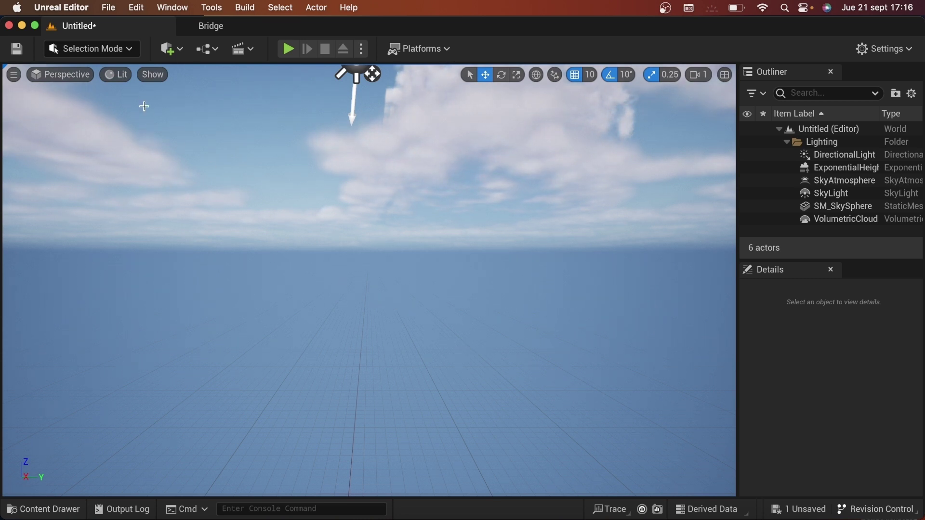
click(130, 50)
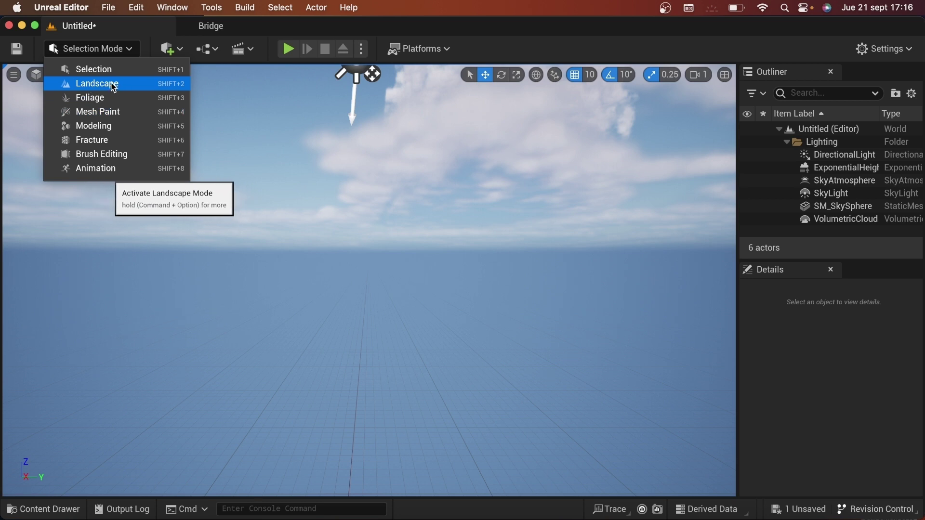
Step: Switch to Landscape mode and raise the viewport camera speed to 8
click(114, 87)
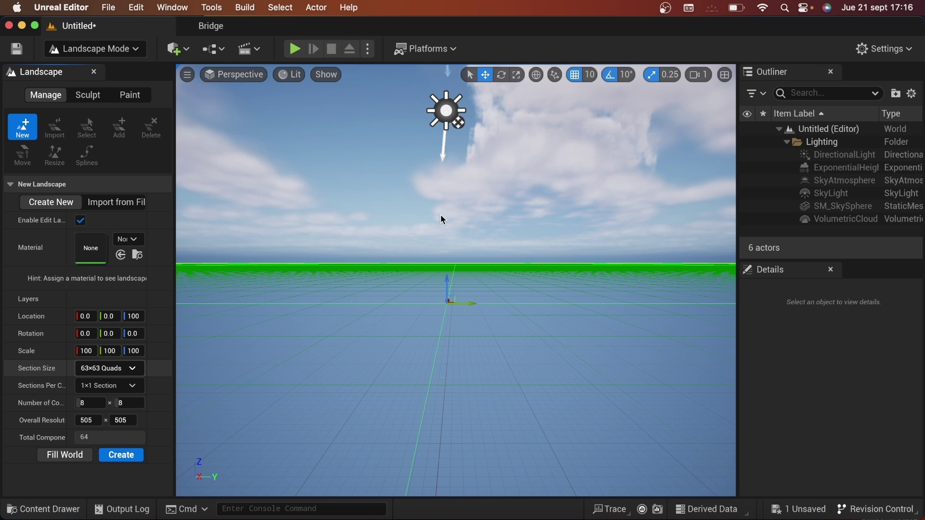
click(697, 75)
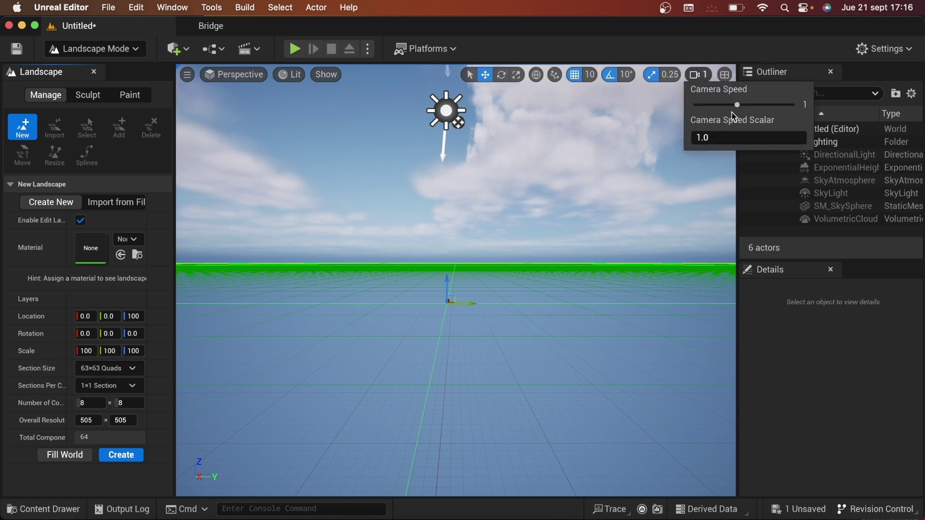
drag(737, 105, 773, 108)
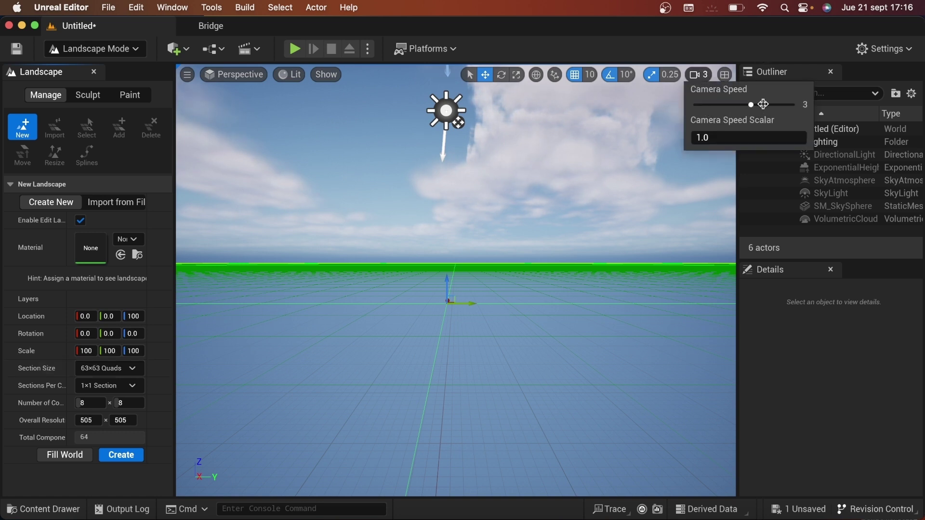
click(446, 253)
Step: Tilt the camera down and fly back until the whole landscape preview is centred
right_click(420, 280)
key(Escape)
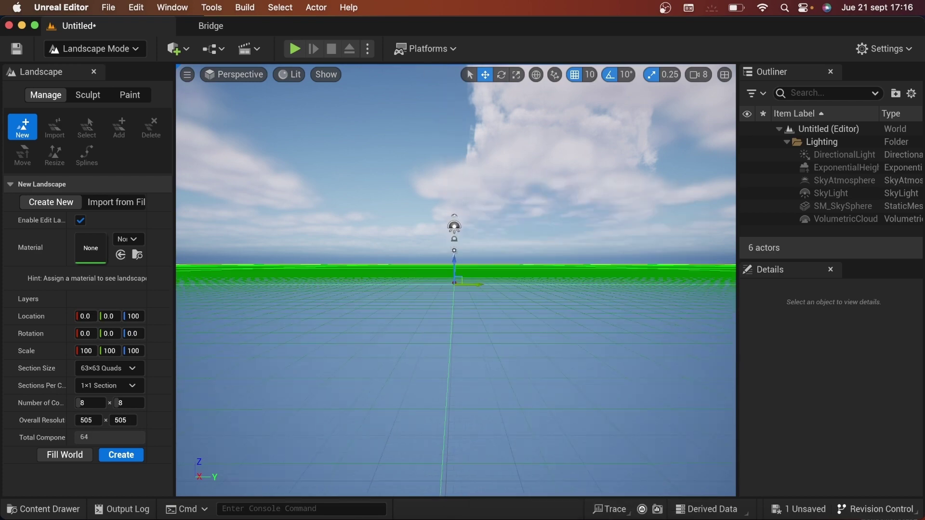
right_drag(413, 296, 413, 367)
key(s)
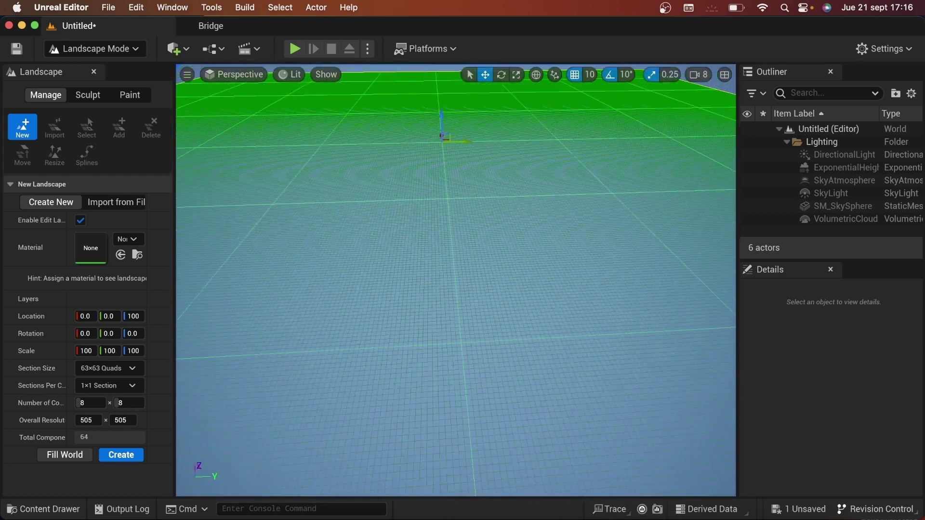
key(s)
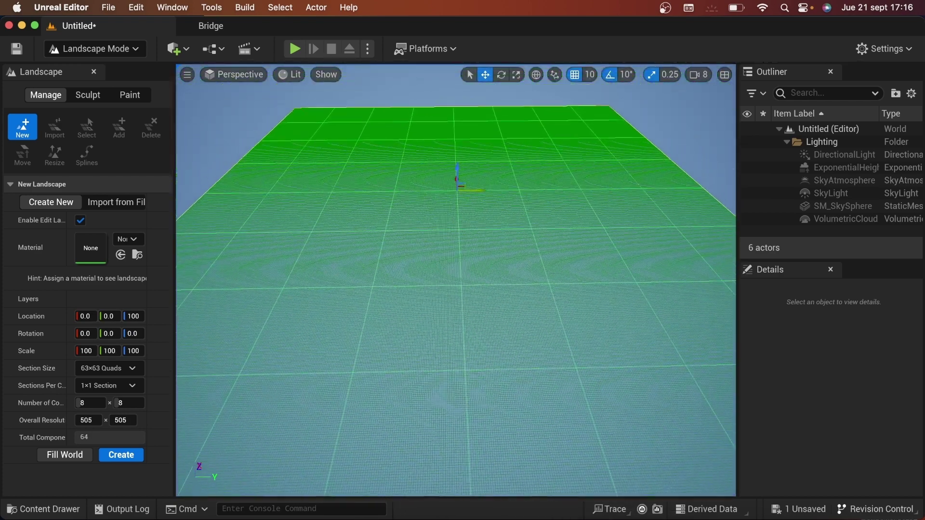
key(s)
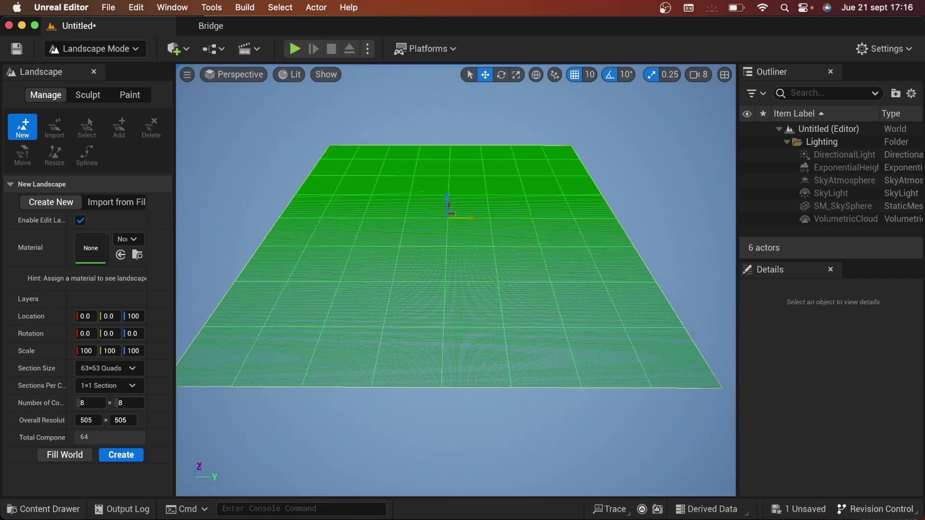
key(s)
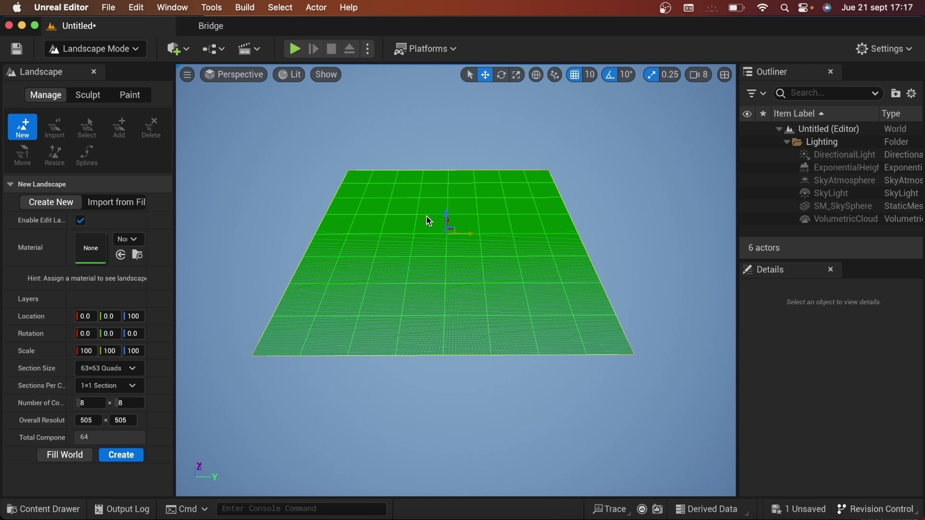
Step: Set landscape Section Size to 63×63 Quads and Sections Per Component to 1×1, giving 505×505
click(133, 372)
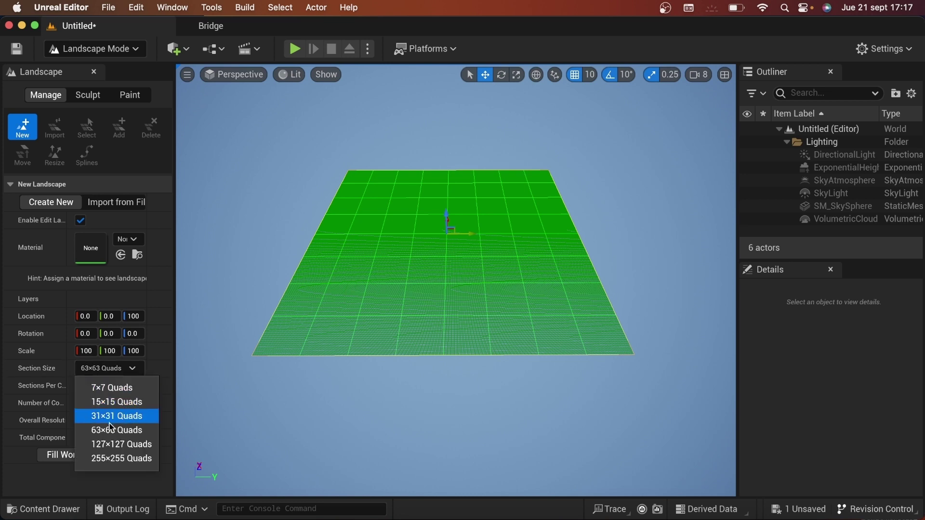
click(105, 391)
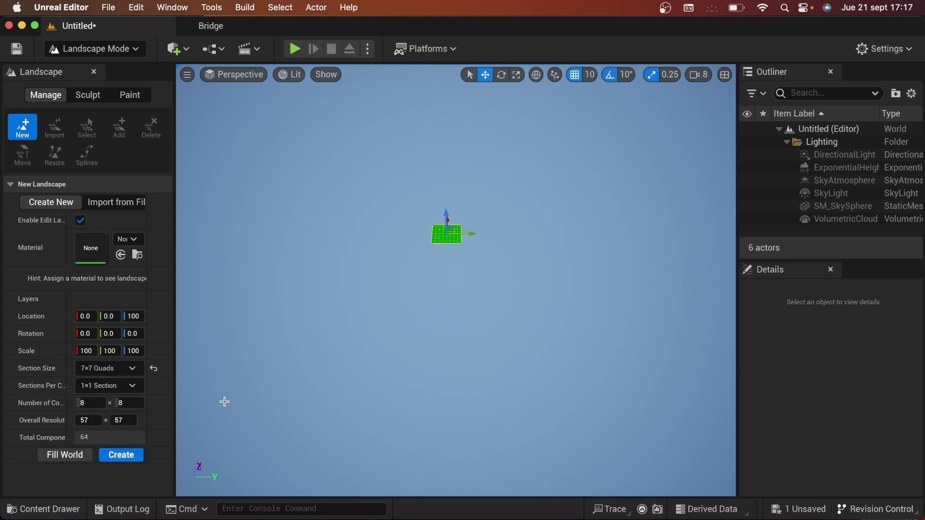
click(135, 369)
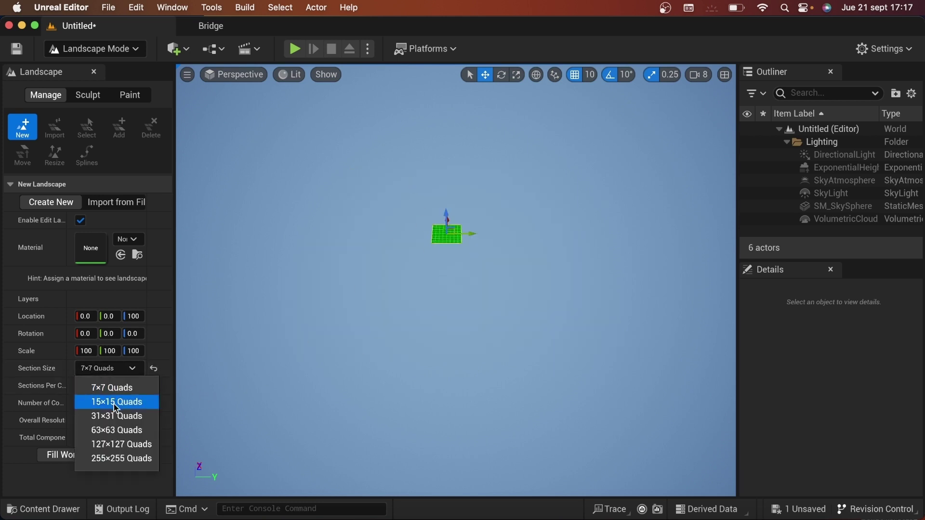
click(114, 401)
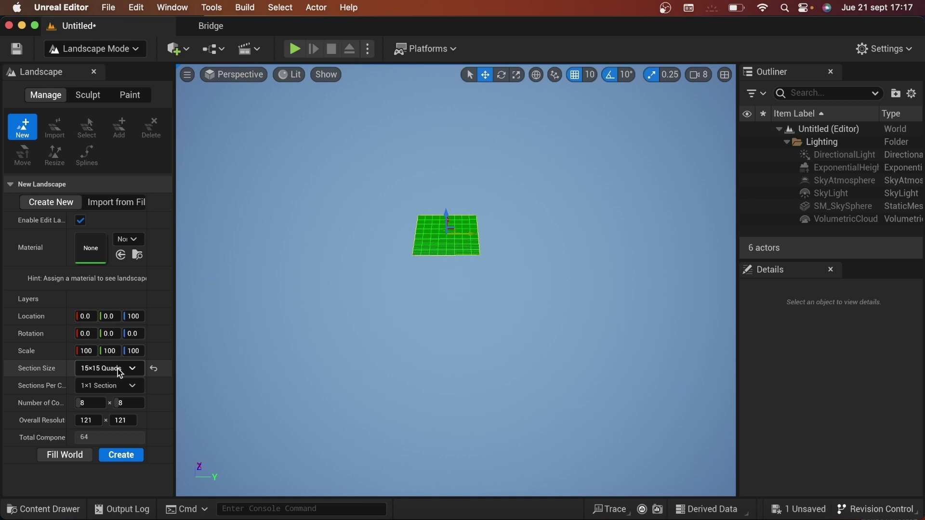
click(133, 368)
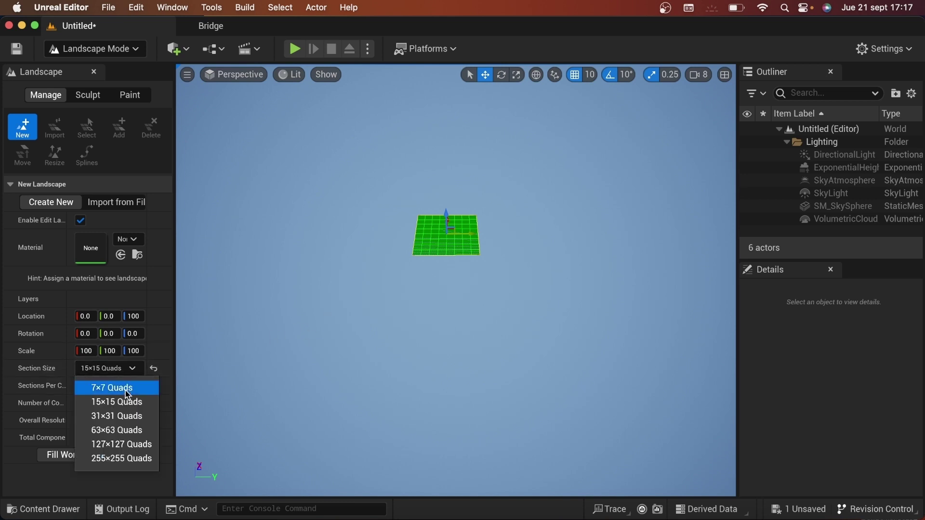
click(118, 415)
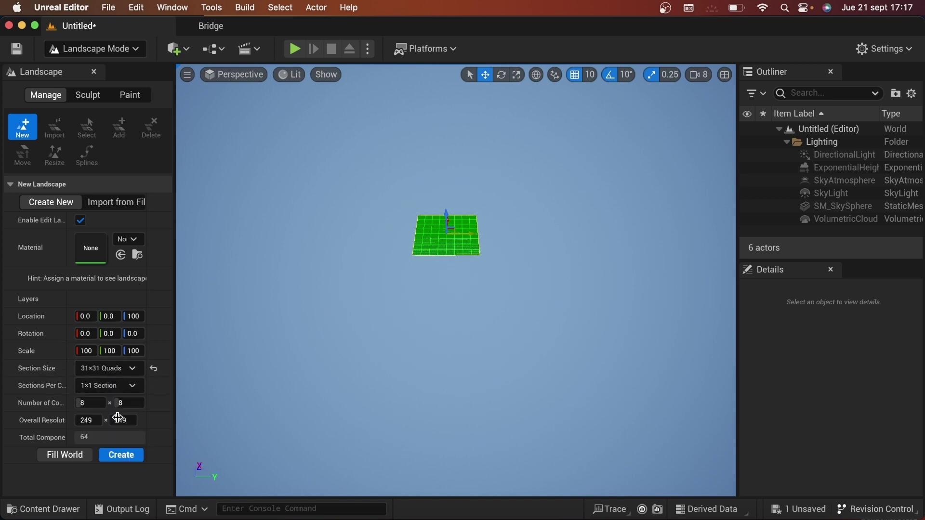
click(115, 368)
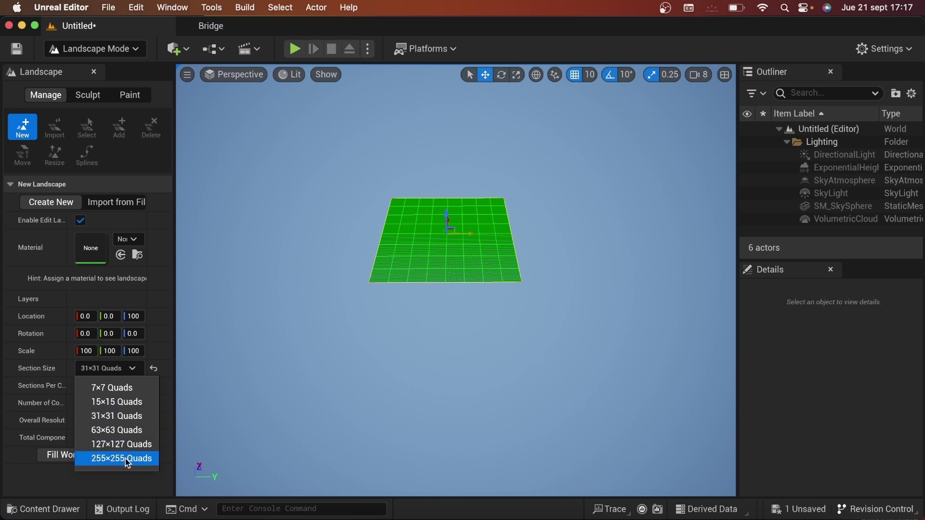
click(120, 431)
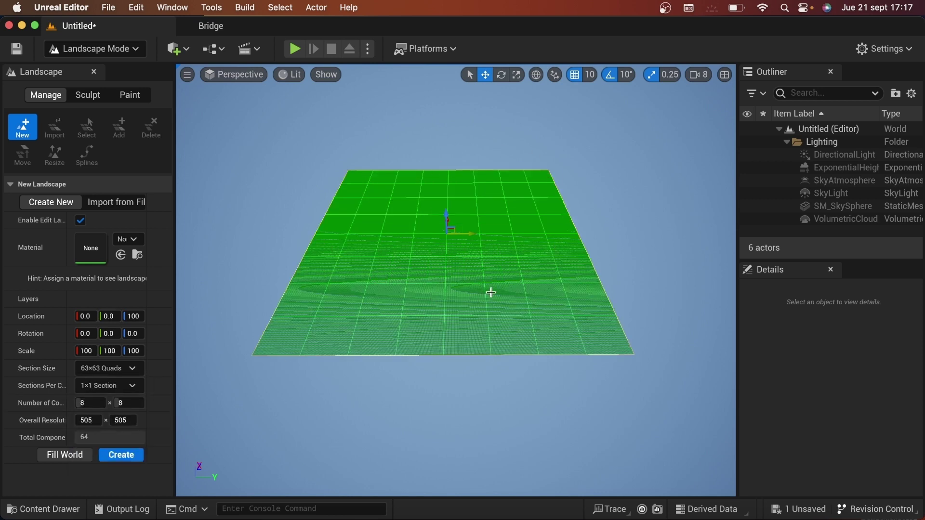
click(115, 388)
click(101, 420)
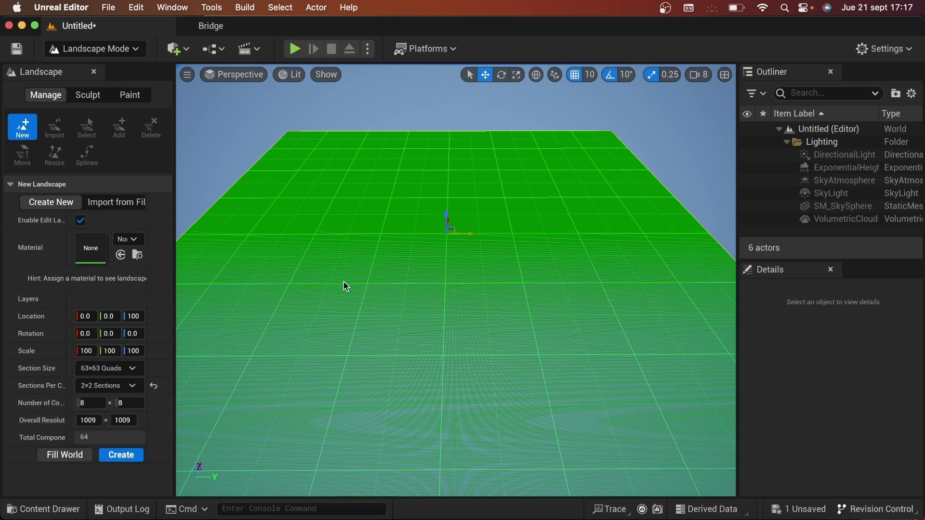
click(125, 387)
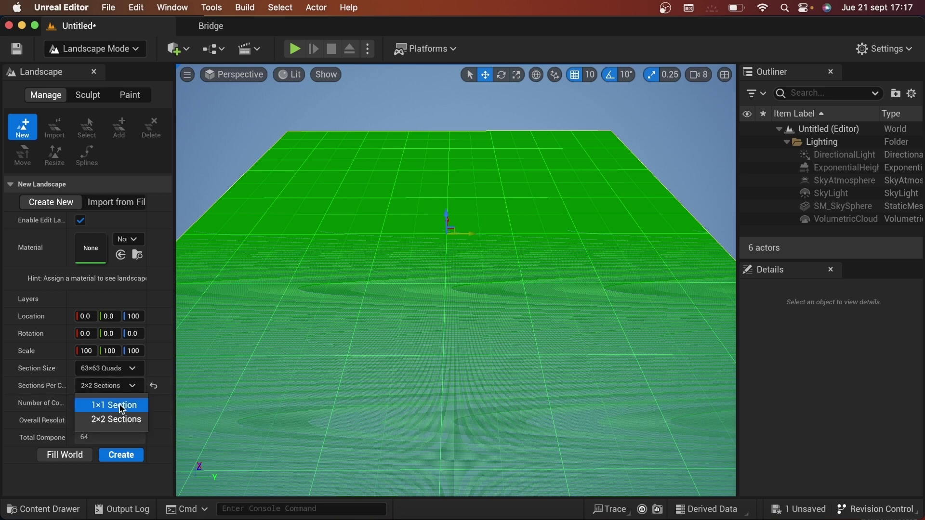
click(120, 405)
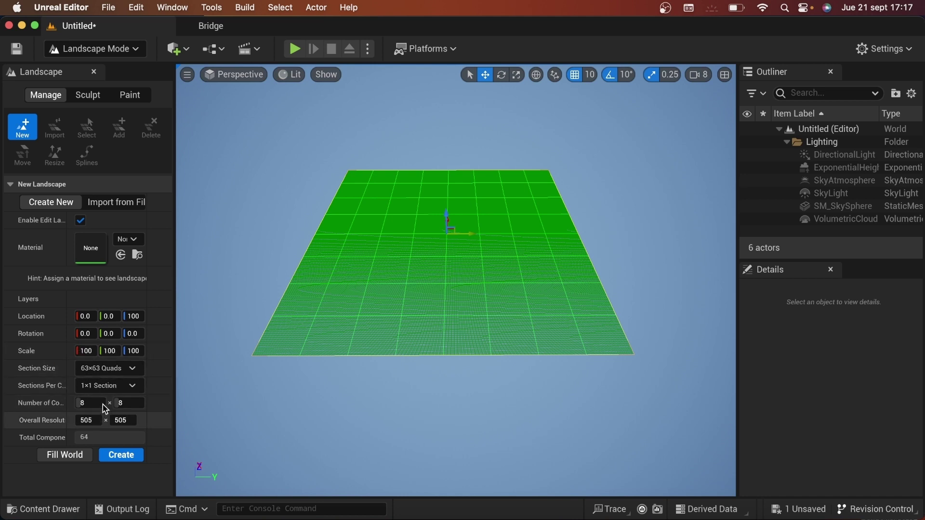
Step: Create the landscape and sculpt a small test stroke on it
click(123, 456)
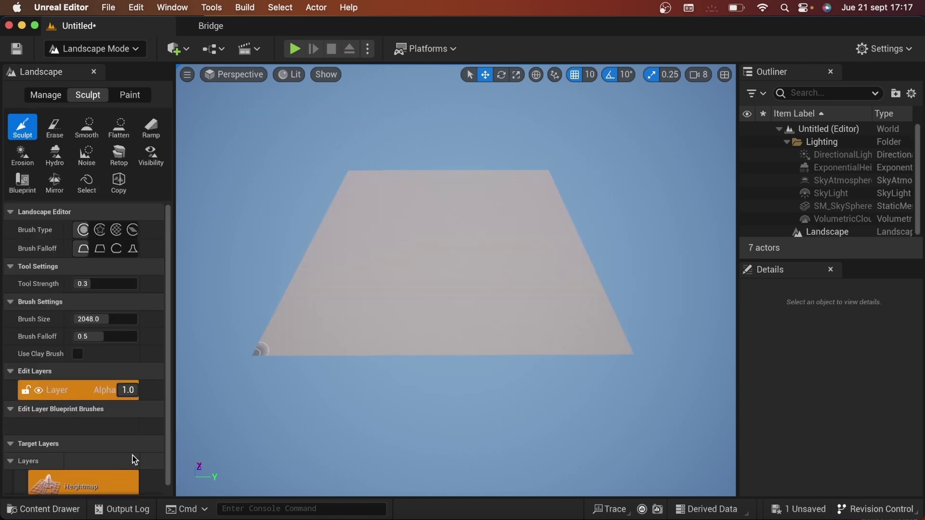
drag(490, 229, 400, 232)
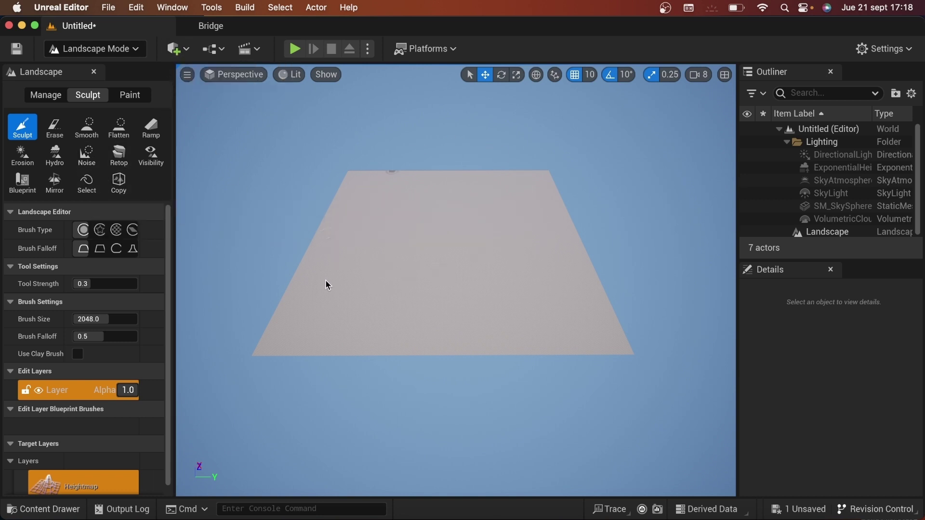
Step: Add a Water Body Ocean from Quick Add and sculpt faint marks on the island's lower-left
click(178, 48)
mouse_move(194, 129)
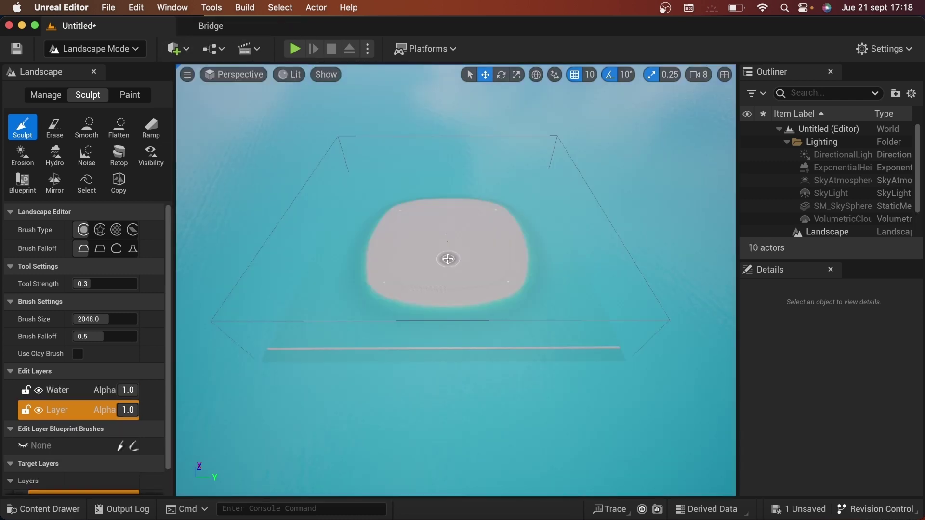
drag(482, 237, 452, 248)
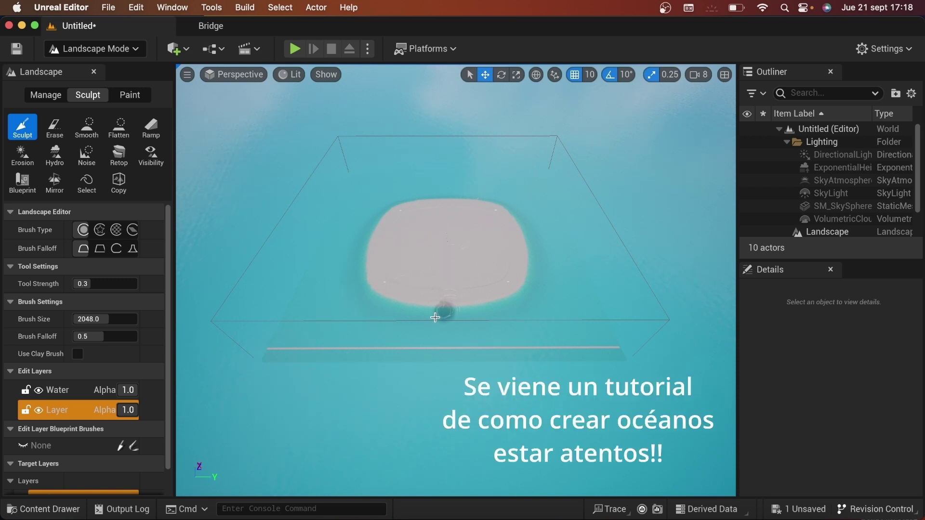
Step: Zoom in and sculpt a trail of bumps across the sand
scroll(441, 313, up, 2)
scroll(440, 313, up, 2)
scroll(455, 279, up, 2)
scroll(455, 279, up, 2)
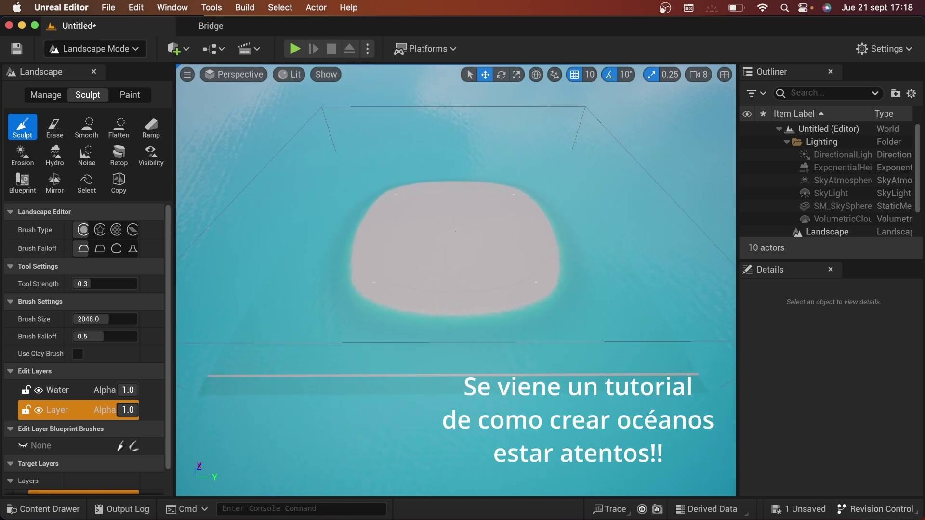
scroll(455, 279, up, 2)
scroll(455, 279, up, 2)
scroll(455, 241, up, 2)
scroll(455, 241, up, 2)
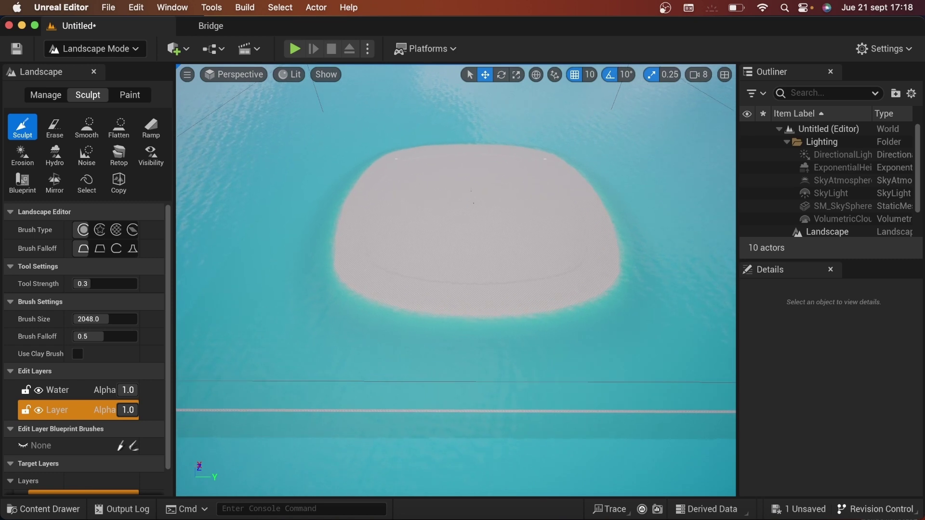
scroll(456, 241, up, 2)
scroll(455, 241, up, 2)
scroll(546, 319, up, 2)
scroll(546, 319, up, 2)
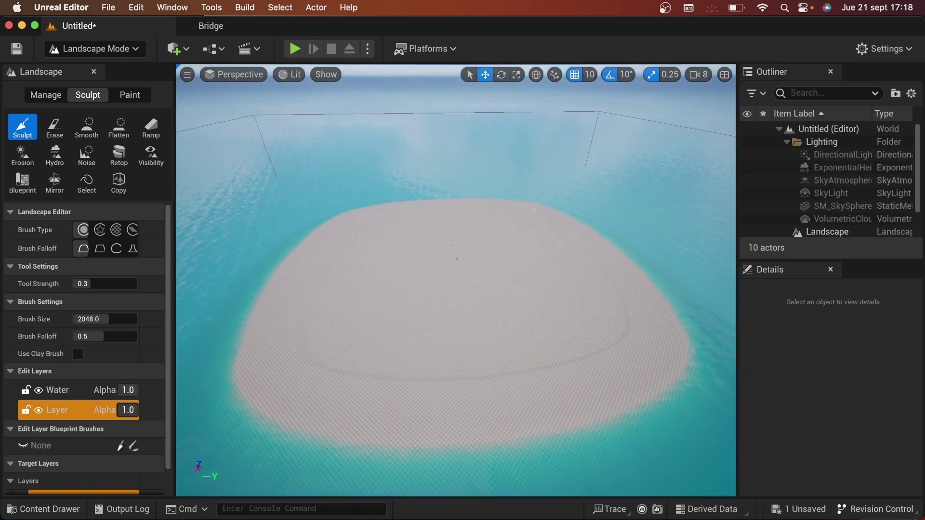
scroll(546, 319, up, 2)
scroll(546, 319, up, 1)
drag(545, 319, 588, 299)
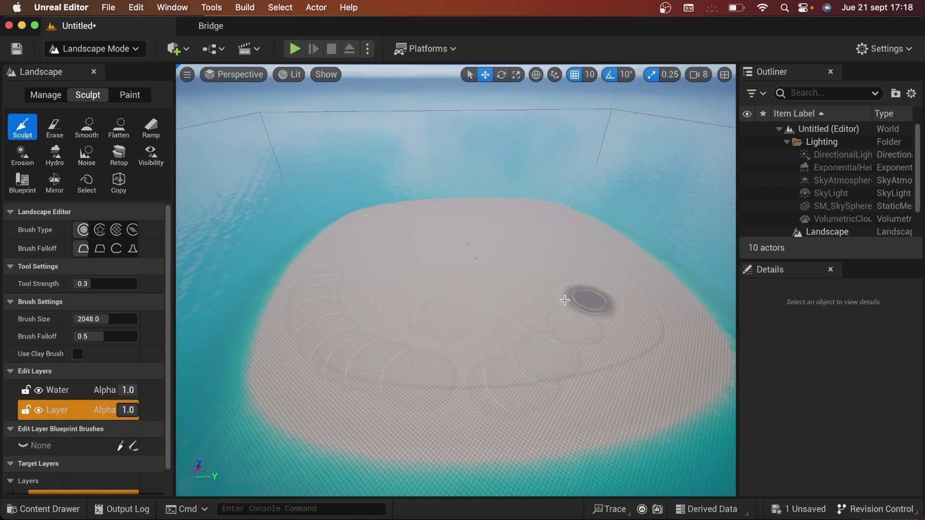
click(83, 158)
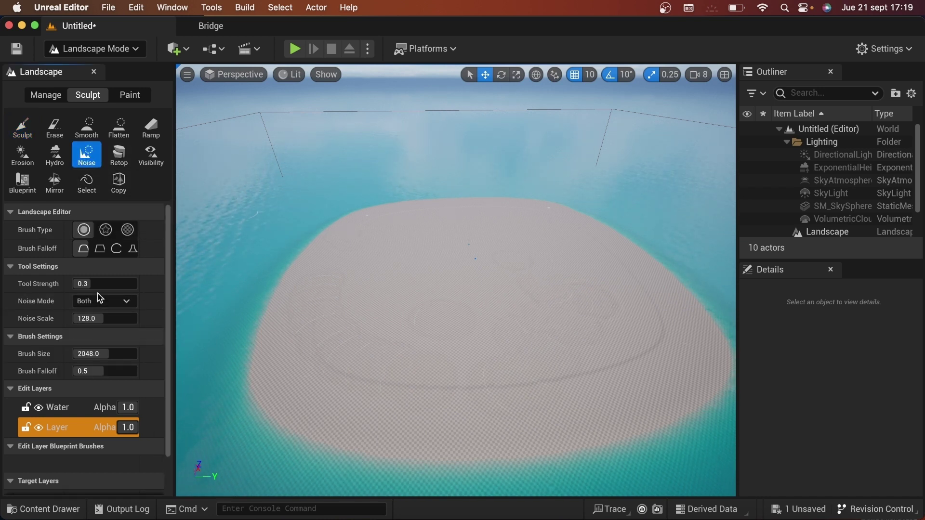
Step: Paint noise hills over the island centre: strength 0.168646, scale 233.68, brush size 5705.75
drag(99, 284, 87, 284)
drag(99, 318, 110, 319)
drag(103, 354, 125, 353)
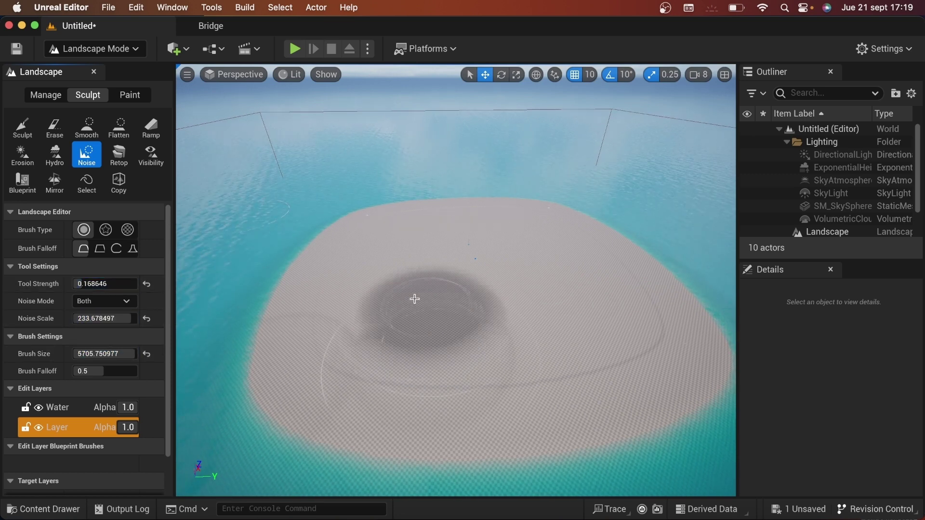
mouse_move(414, 299)
mouse_down()
mouse_move(513, 432)
mouse_move(564, 308)
mouse_move(528, 247)
mouse_move(440, 273)
mouse_move(355, 223)
mouse_up()
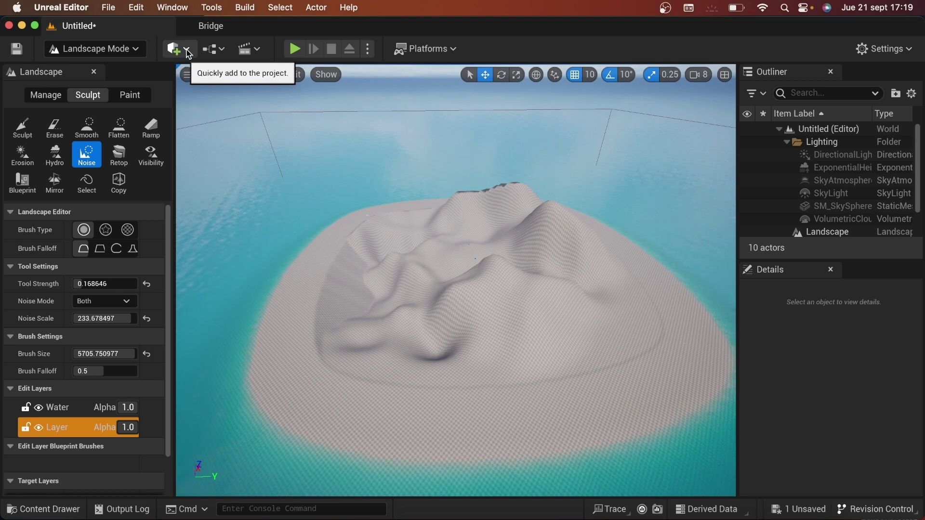
Step: Find 'wat' in Quick Add's All Classes and drag a Water Body River onto the mountain
click(187, 50)
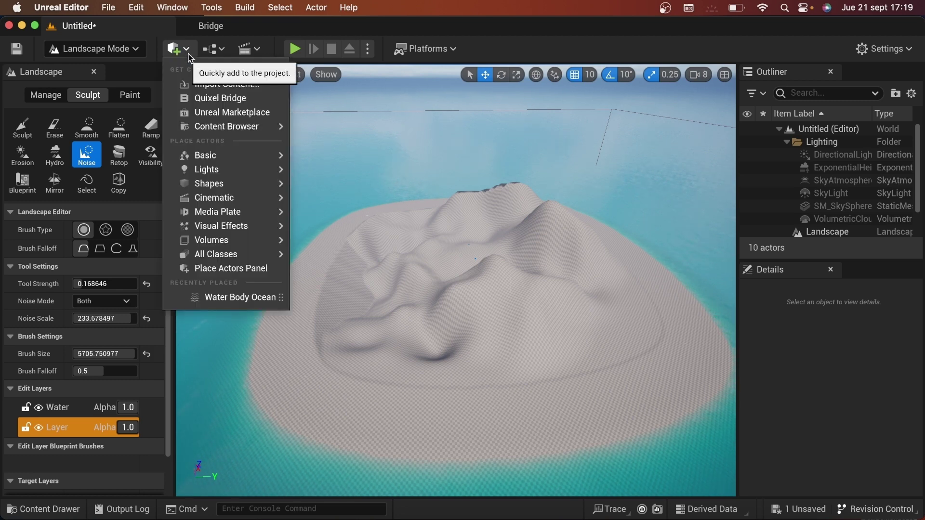
mouse_move(226, 246)
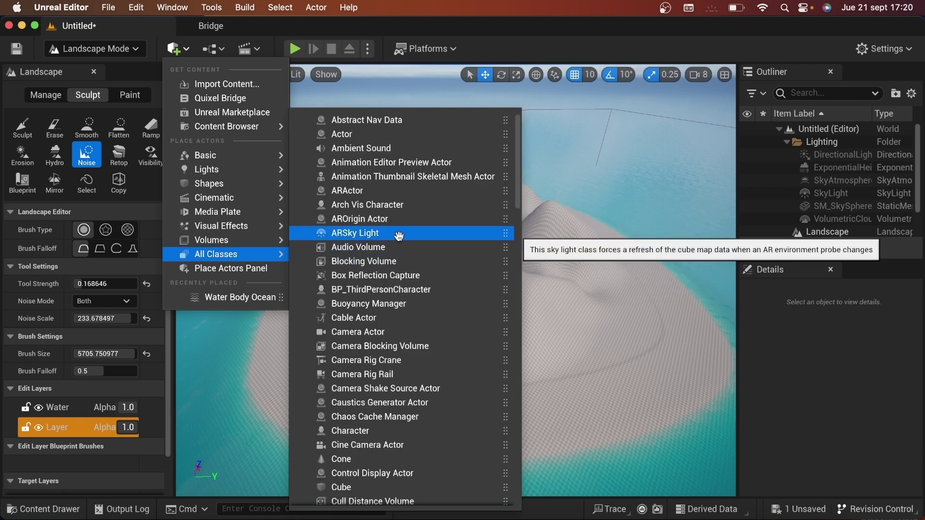
text(wat)
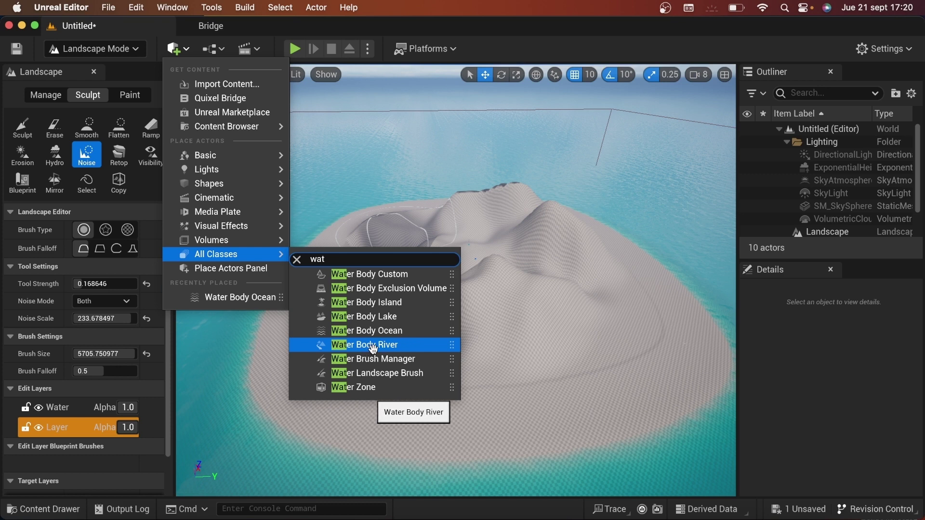
drag(373, 348, 505, 333)
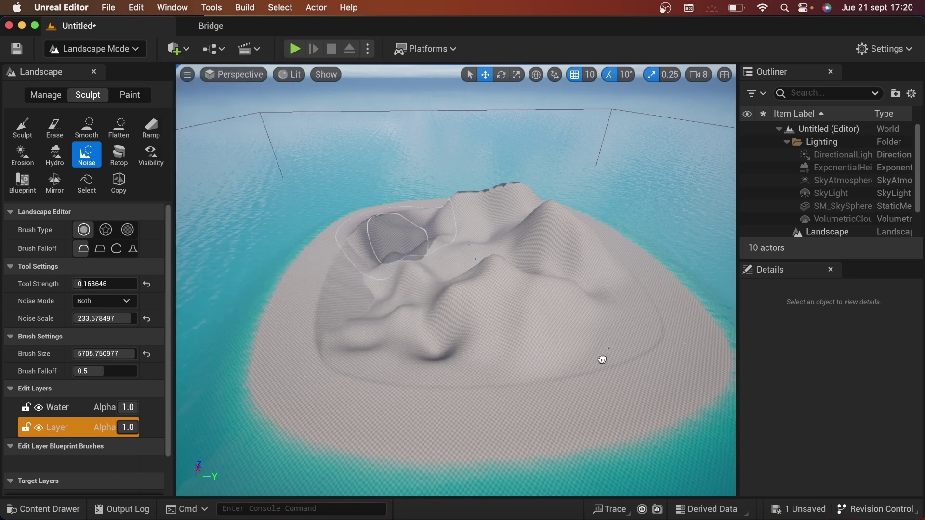
Step: Place the Water Body River on the mountain slope and deepen the crevice beside it with the Noise brush
drag(468, 444, 483, 476)
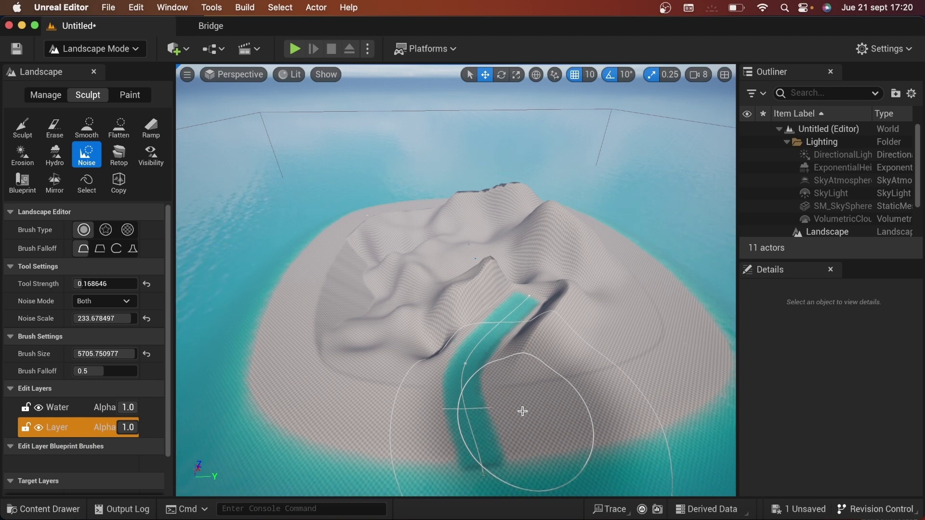
mouse_move(528, 334)
mouse_down()
mouse_move(521, 354)
mouse_move(529, 364)
mouse_up()
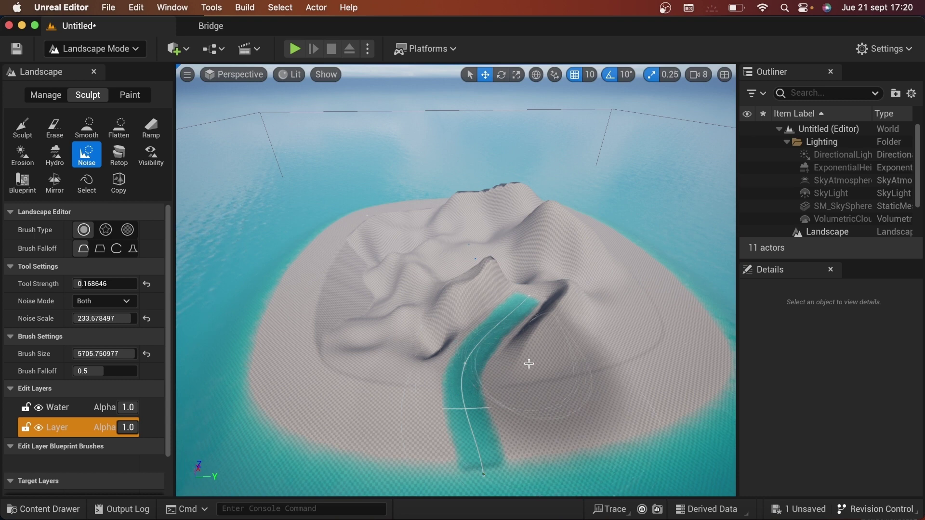
right_drag(533, 369, 532, 369)
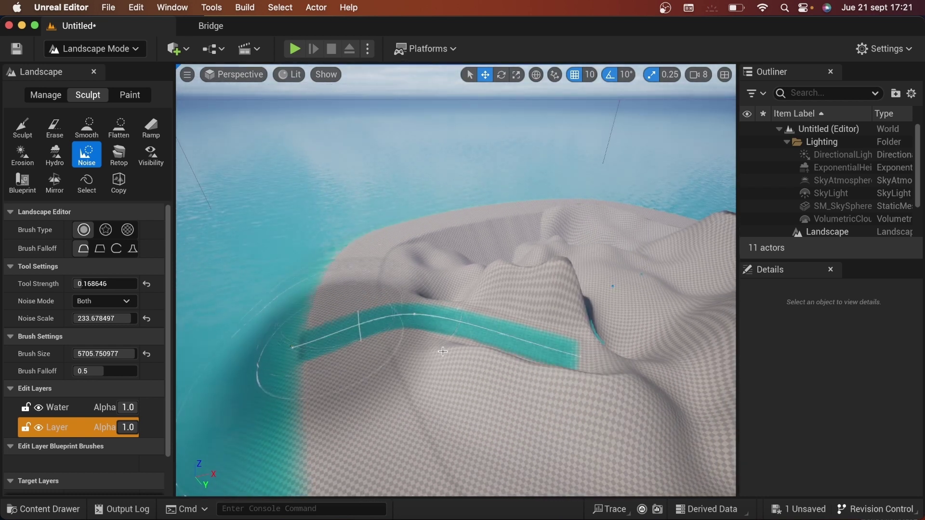
Step: Switch to Selection mode and pull the river's upper end point up toward the mountain
click(102, 48)
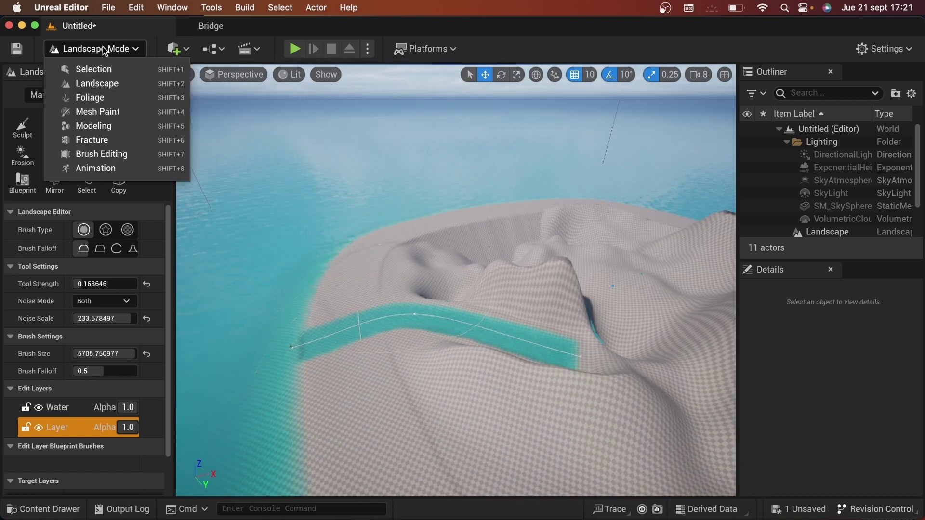
click(99, 70)
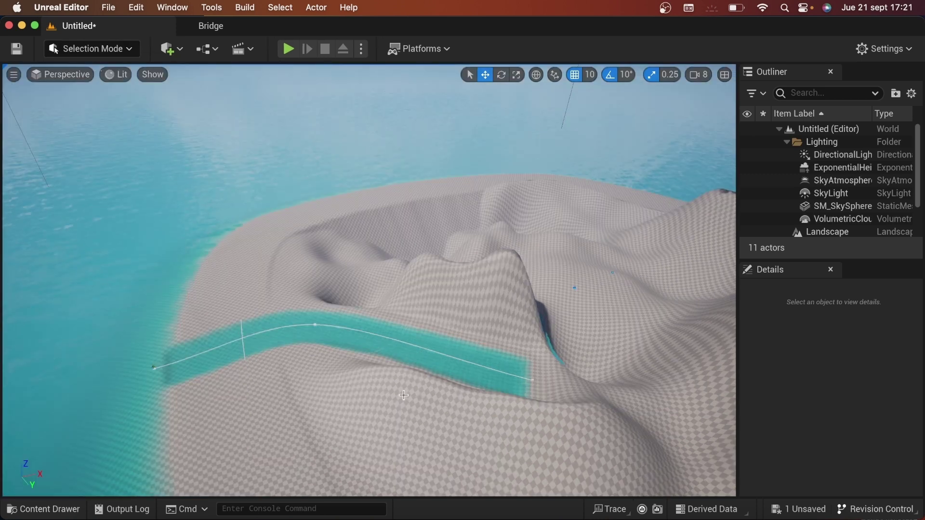
click(407, 344)
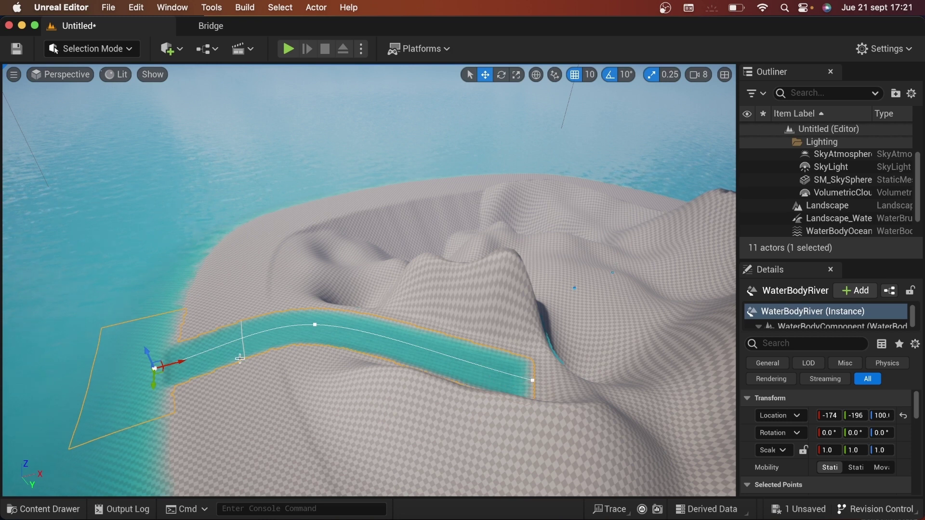
click(532, 376)
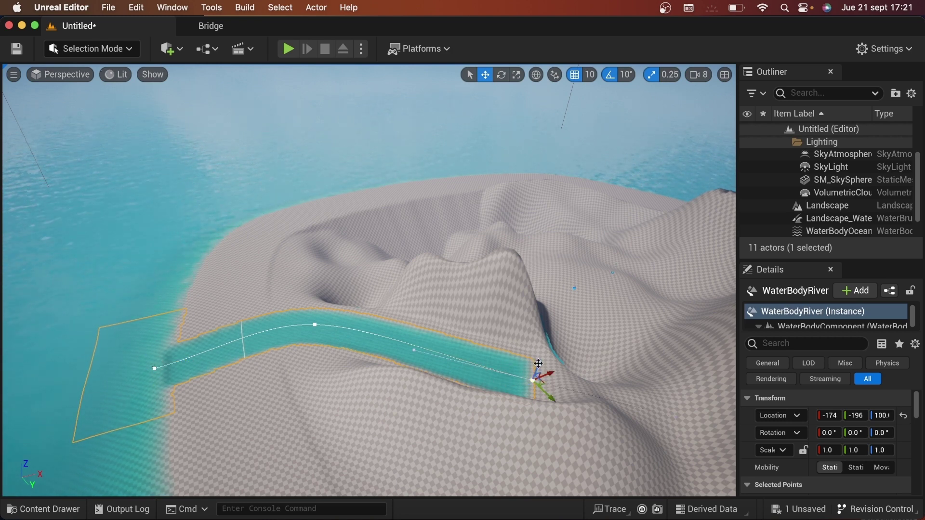
drag(533, 379, 554, 318)
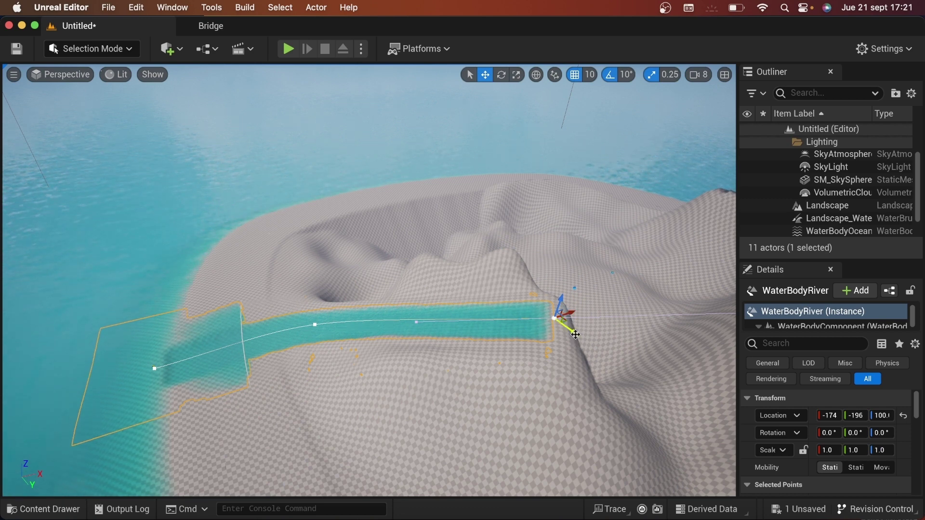
mouse_move(574, 333)
mouse_down()
mouse_move(563, 323)
mouse_move(569, 328)
mouse_up()
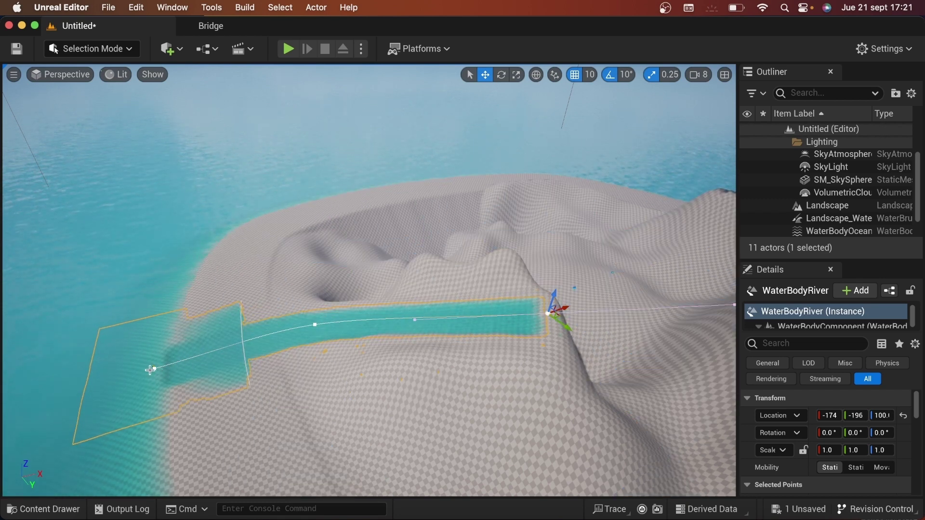
Step: Drag the river's lower mouth point out toward the open sea, undo the last nudge, then deselect
click(155, 369)
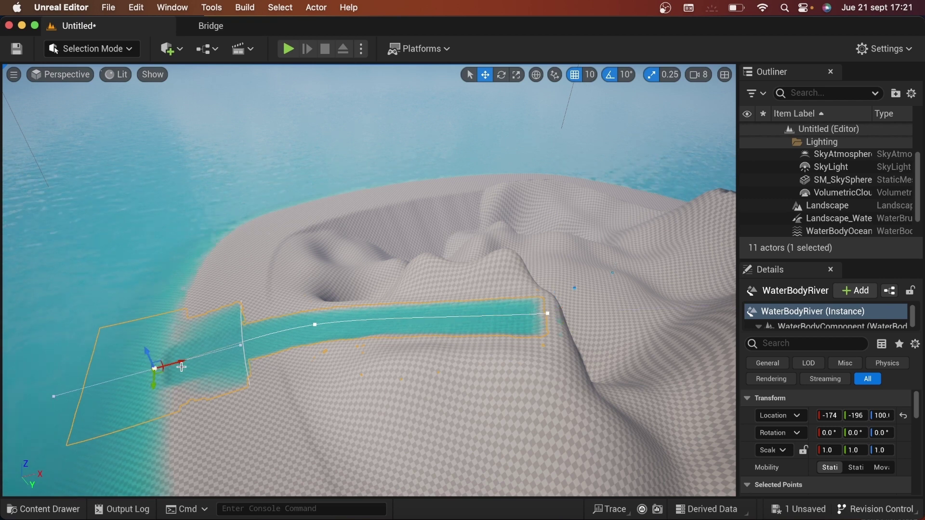
mouse_move(154, 368)
mouse_down()
mouse_move(125, 375)
mouse_move(152, 368)
mouse_up()
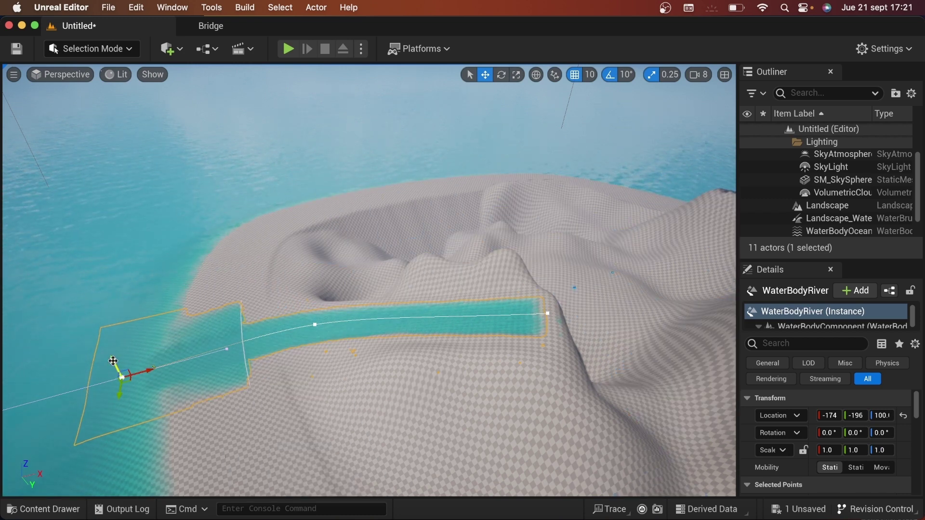
drag(112, 360, 110, 357)
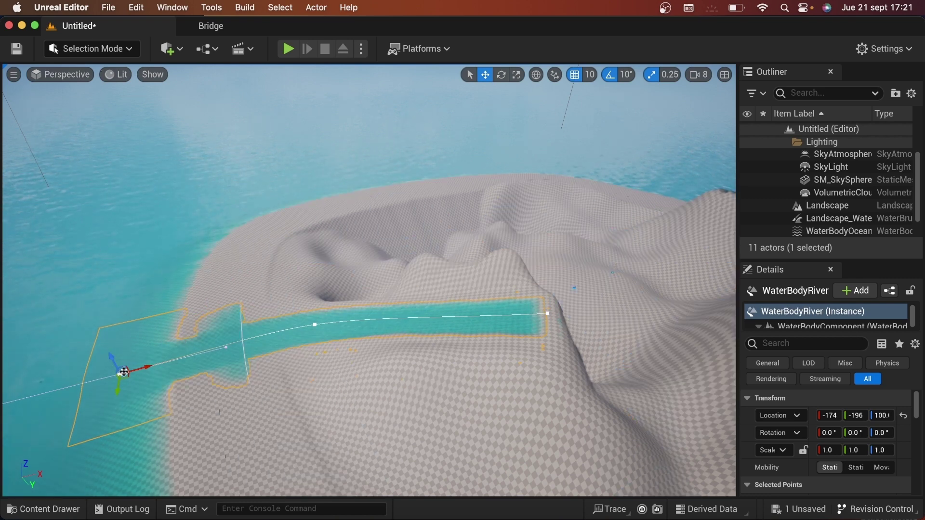
drag(124, 372, 108, 365)
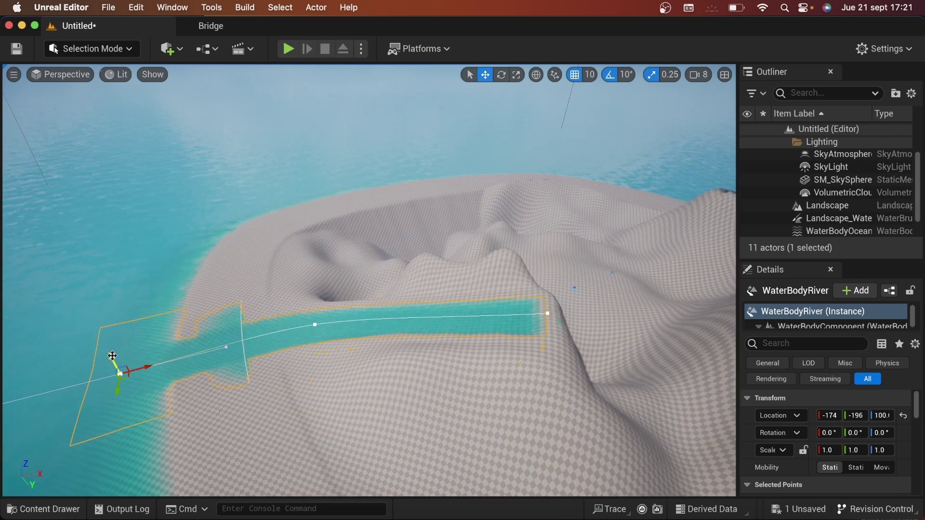
key(super+z)
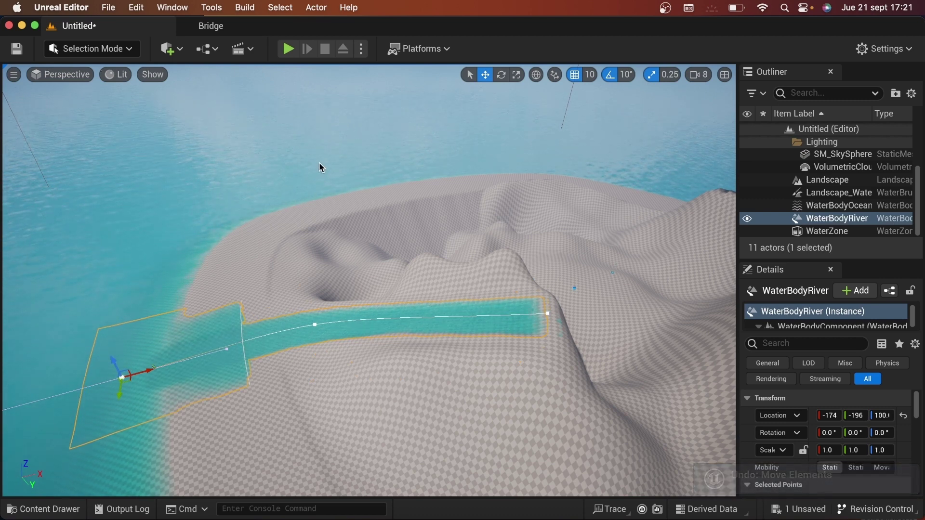
key(Escape)
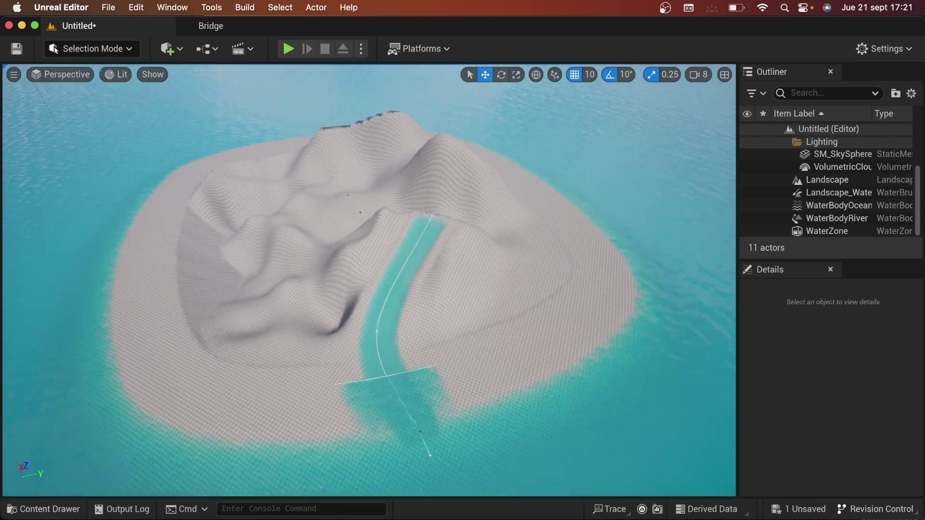
Step: Select the river water body and lower its middle bend point slightly
right_drag(366, 280, 337, 270)
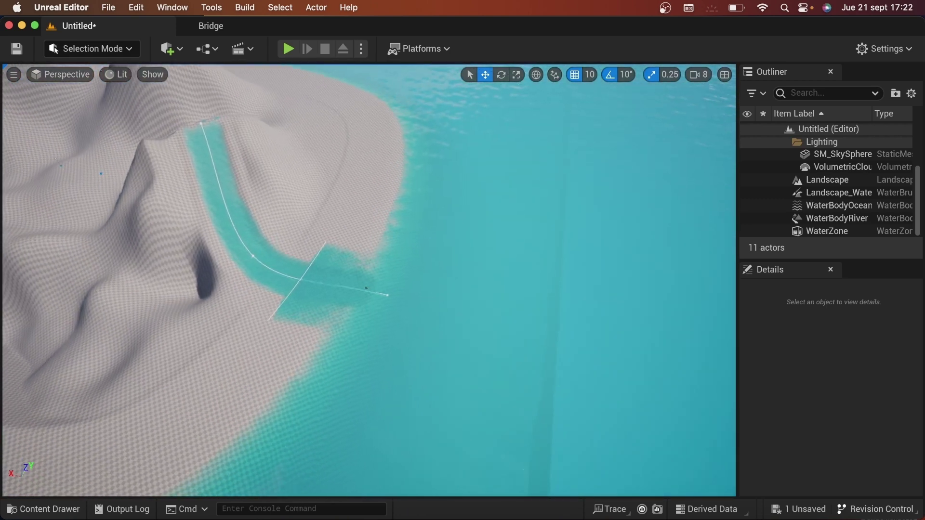
right_drag(391, 398, 391, 398)
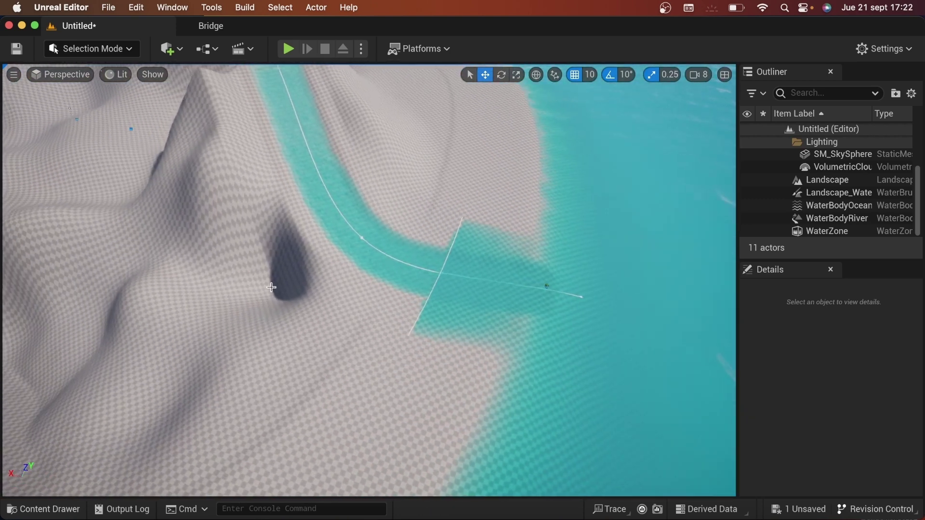
click(364, 237)
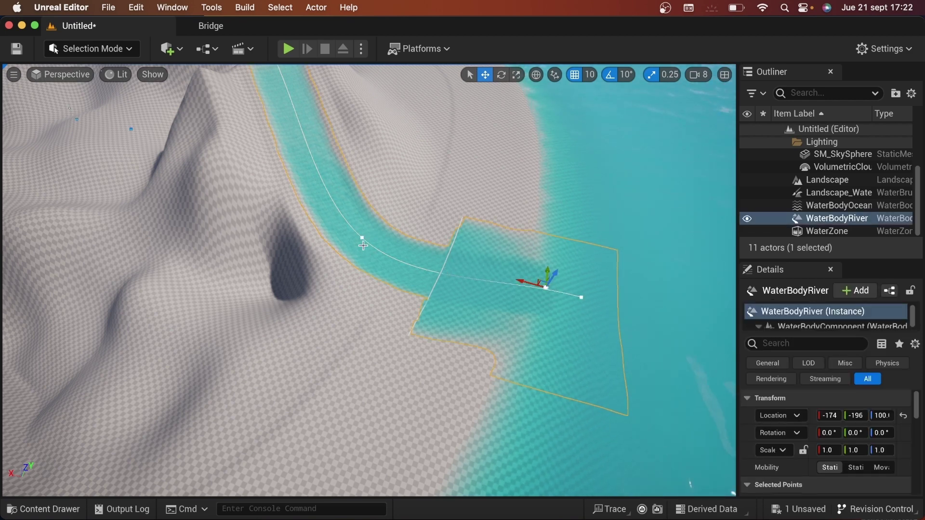
click(363, 238)
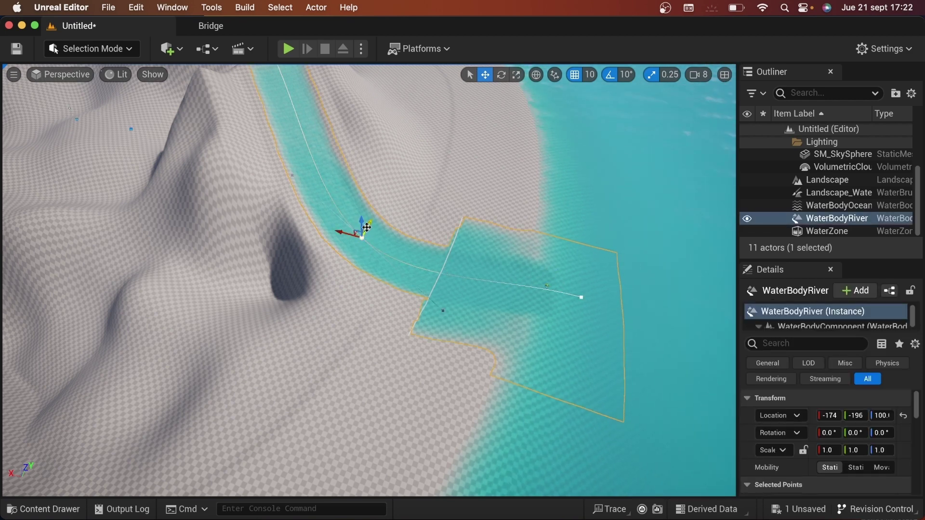
drag(360, 222, 360, 226)
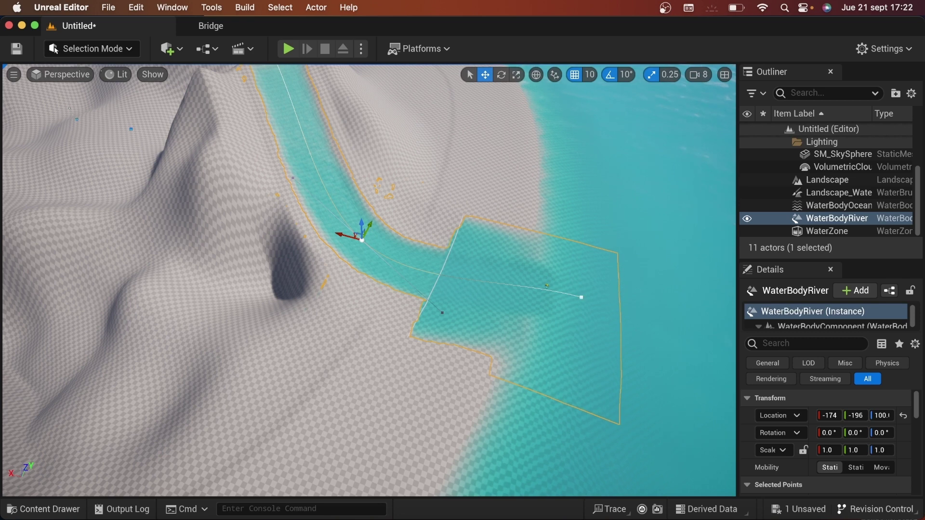
Step: Reposition the river's end point and push it further out into the ocean
click(582, 298)
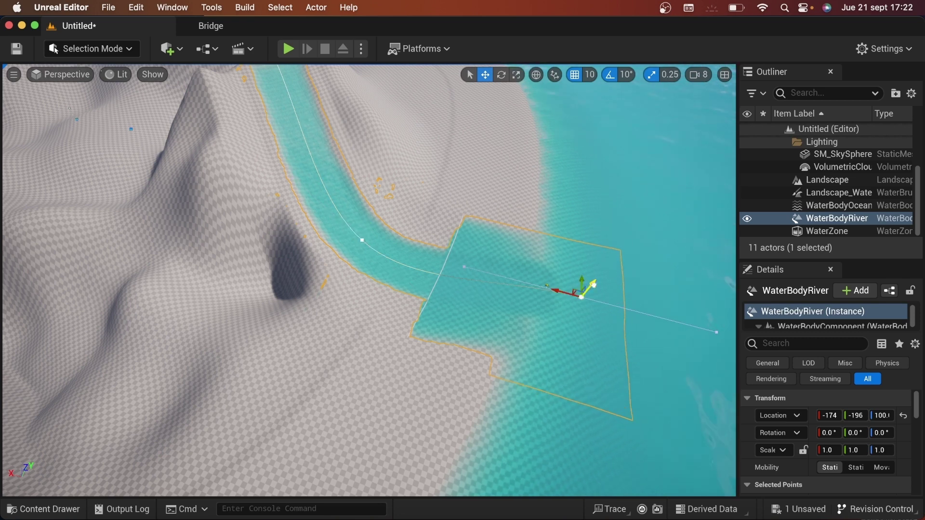
drag(593, 284, 591, 298)
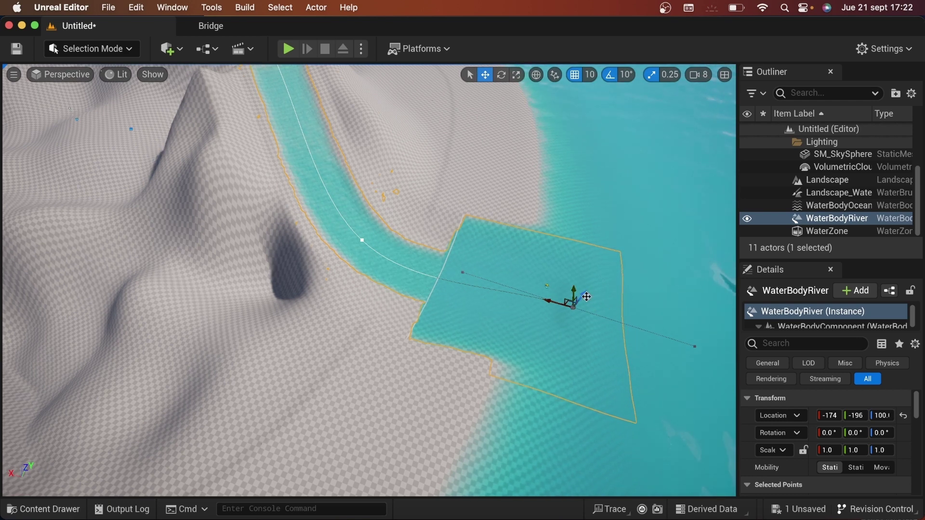
drag(584, 293, 577, 267)
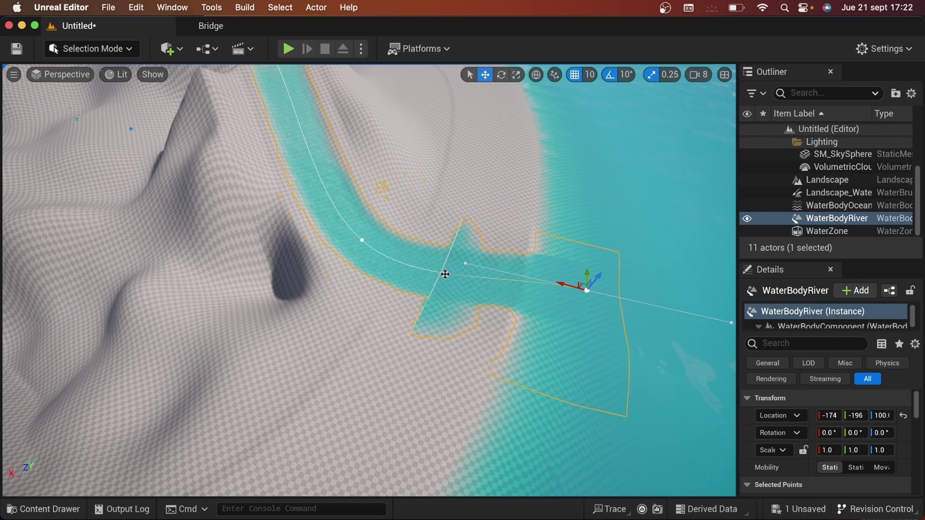
Step: Add a spline point at the river's lower bend and fine-tune its position to smooth the curve
right_click(444, 275)
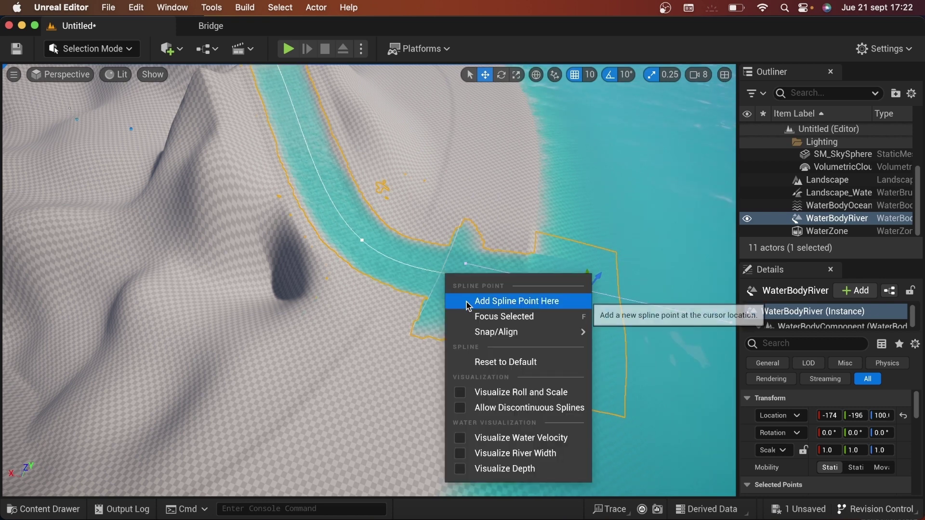
click(529, 302)
click(434, 270)
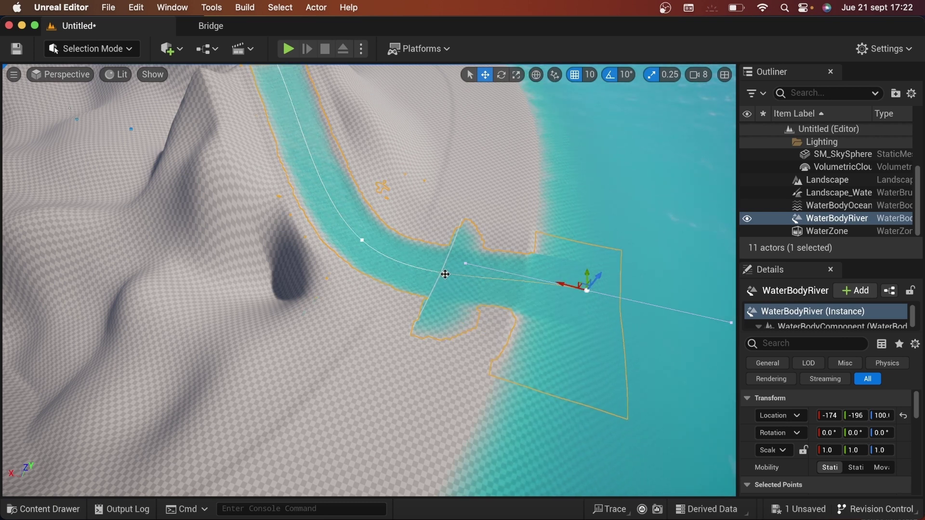
right_click(445, 274)
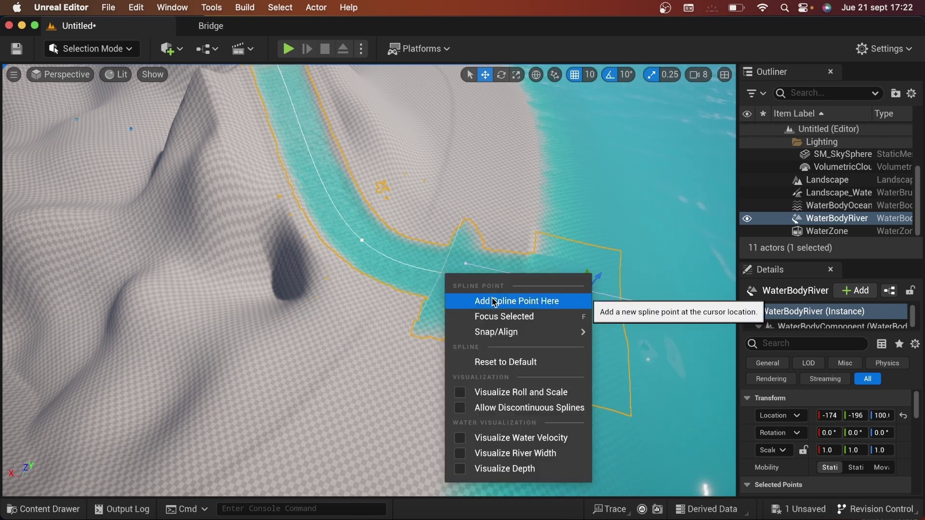
click(531, 304)
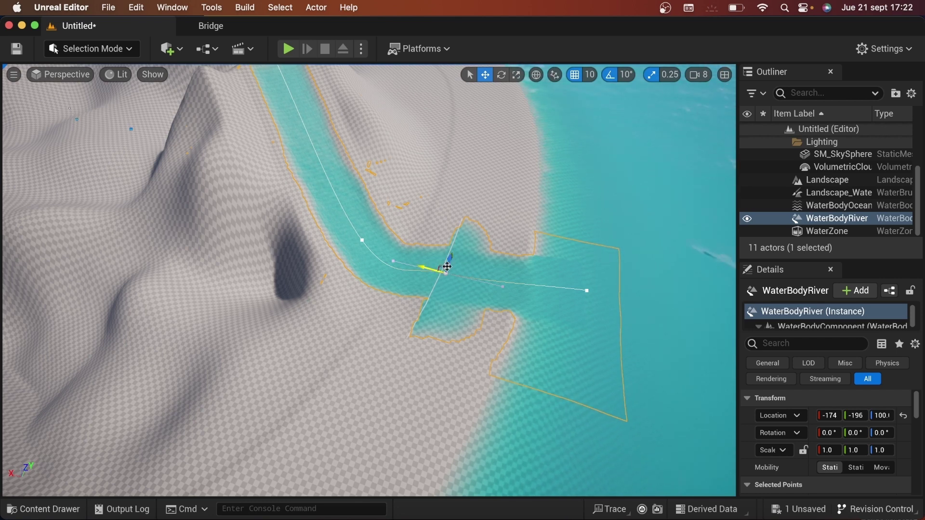
drag(450, 260, 450, 264)
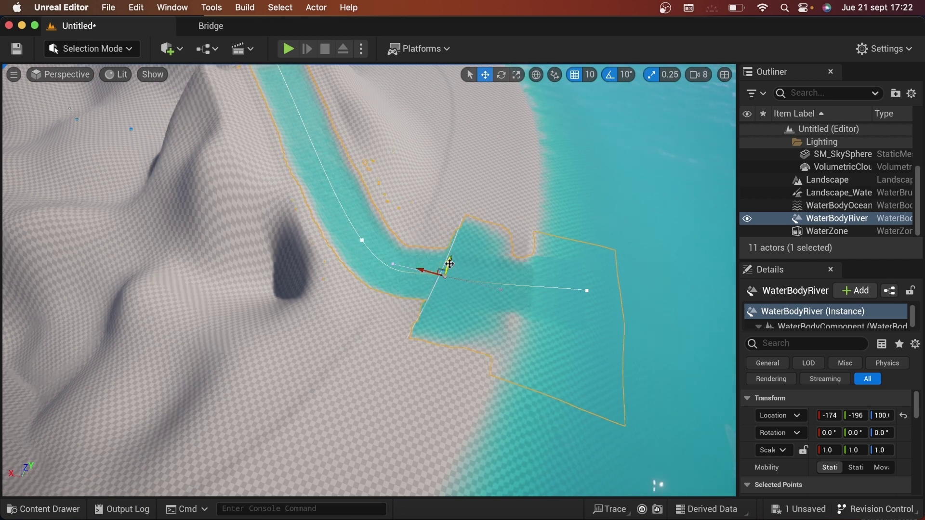
drag(449, 264, 449, 259)
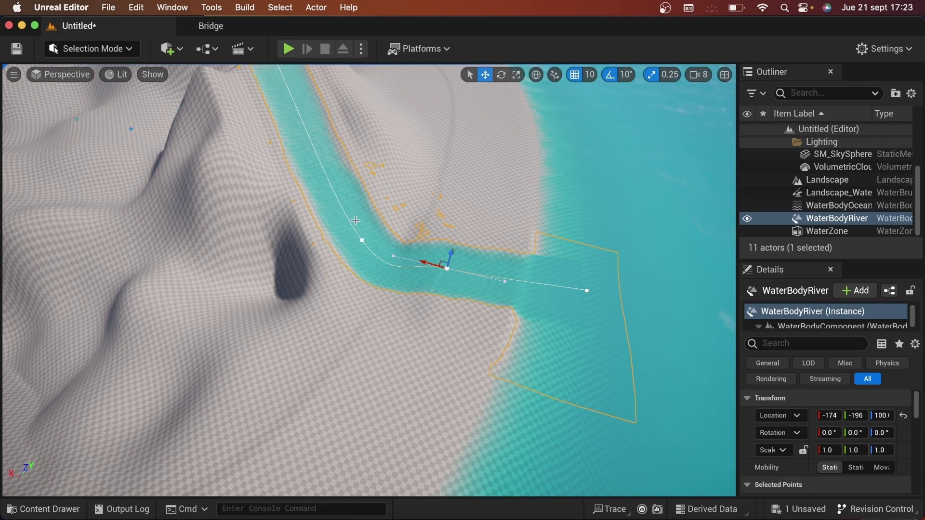
mouse_move(355, 220)
alt+mouse_down()
mouse_move(269, 250)
mouse_move(159, 265)
mouse_move(145, 241)
mouse_move(116, 231)
alt+mouse_up()
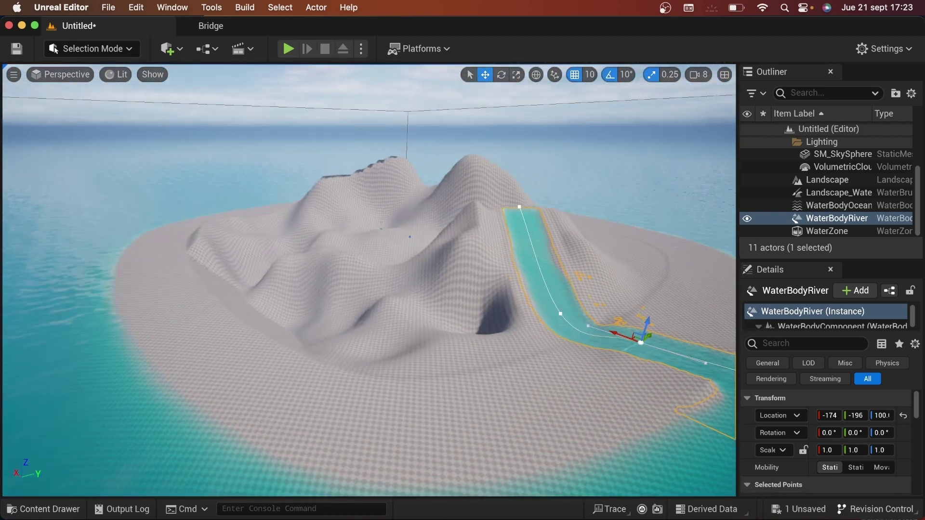
Step: Drag the river's topmost source point onto the mountain summit
alt+drag(551, 226, 544, 227)
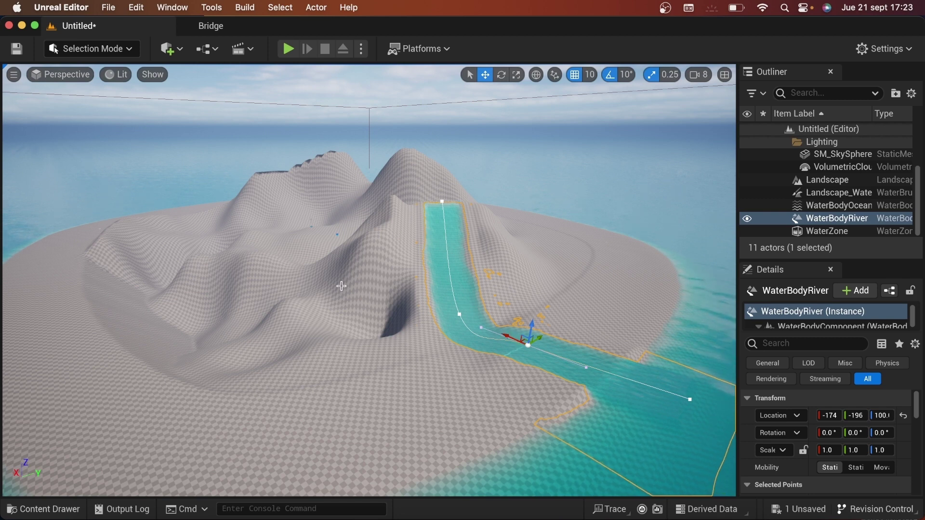
click(442, 202)
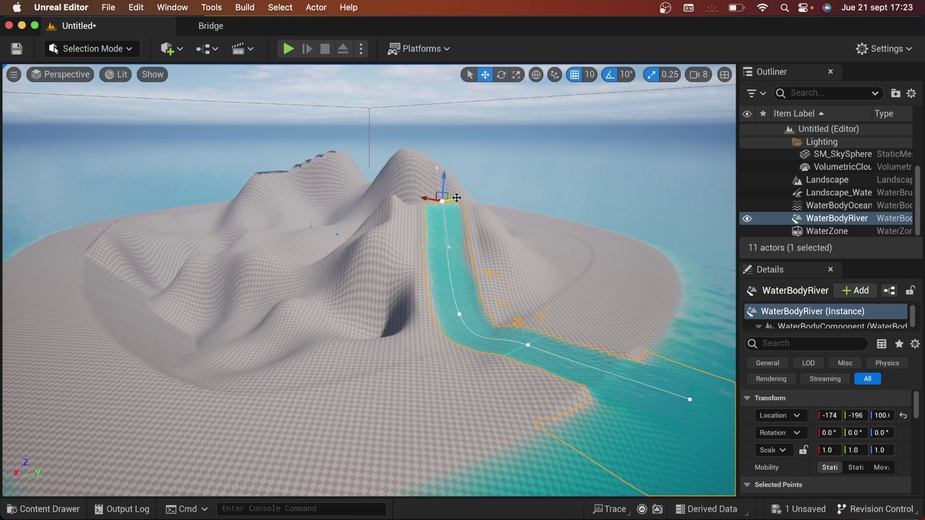
drag(454, 198, 405, 201)
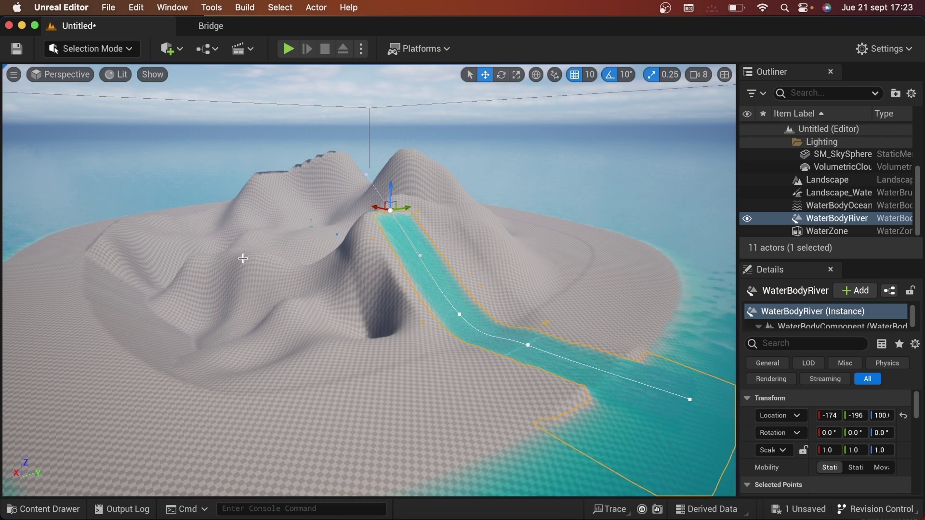
mouse_move(405, 201)
right_down()
mouse_move(359, 212)
mouse_move(265, 319)
right_up()
Step: Set the Landscape's Landscape Material to M_Rock_Sandstone in the Details panel
click(265, 319)
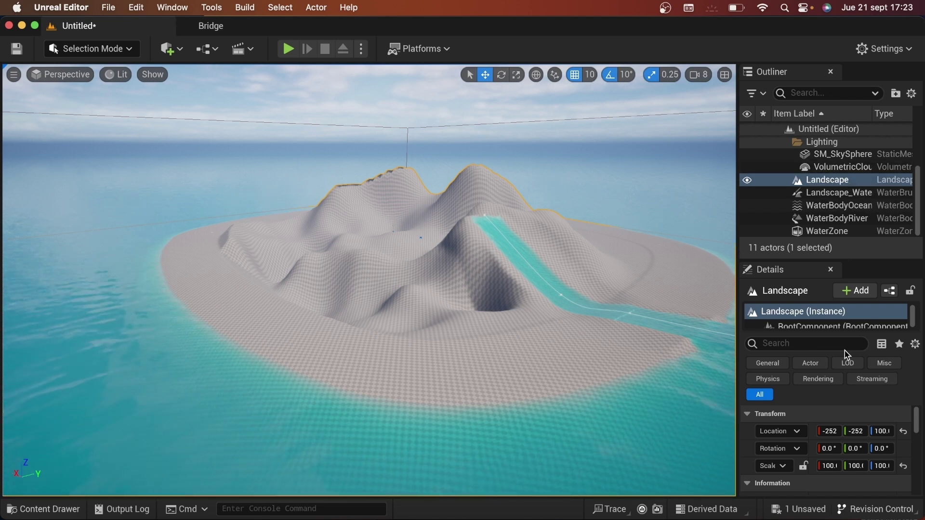
scroll(917, 424, down, 3)
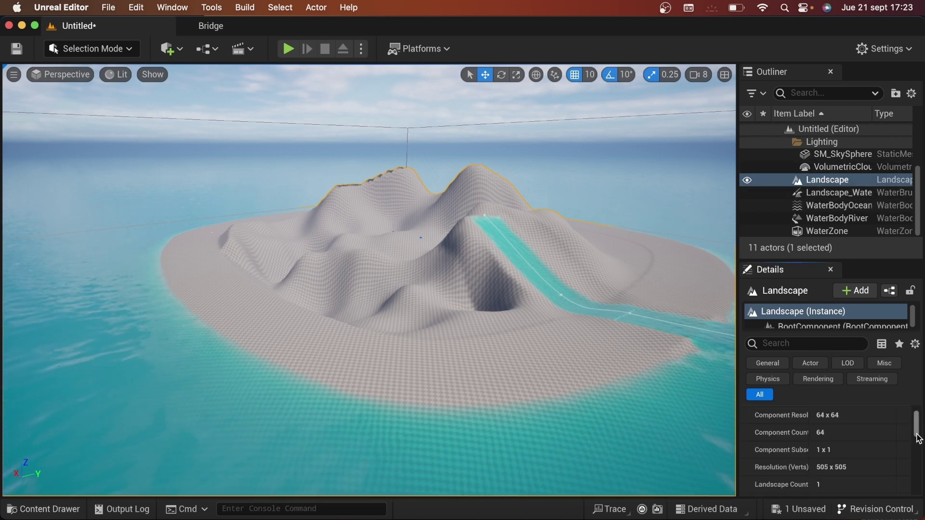
scroll(918, 439, down, 2)
drag(918, 440, 919, 446)
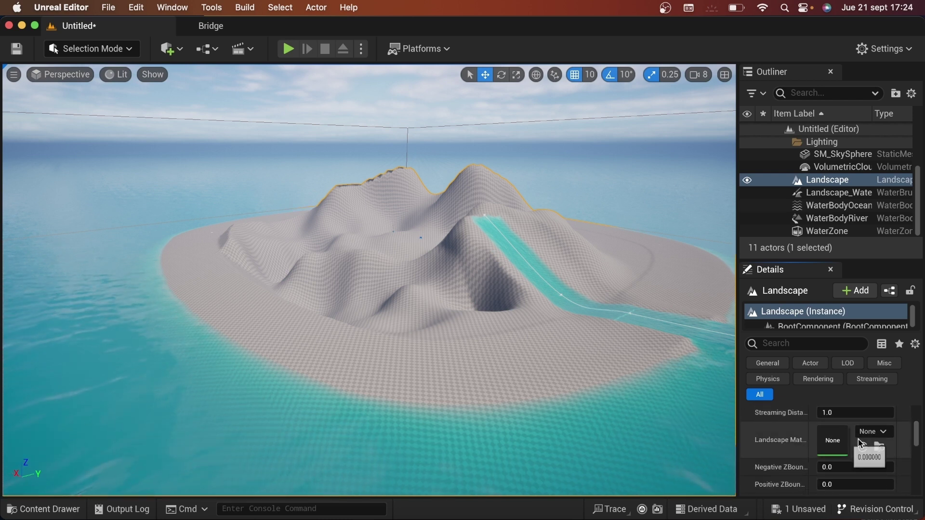
click(867, 437)
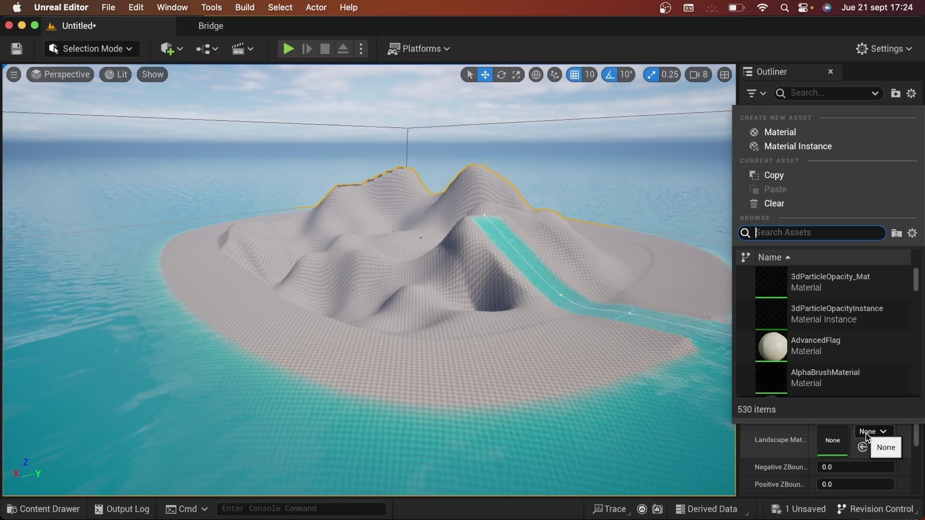
text(s)
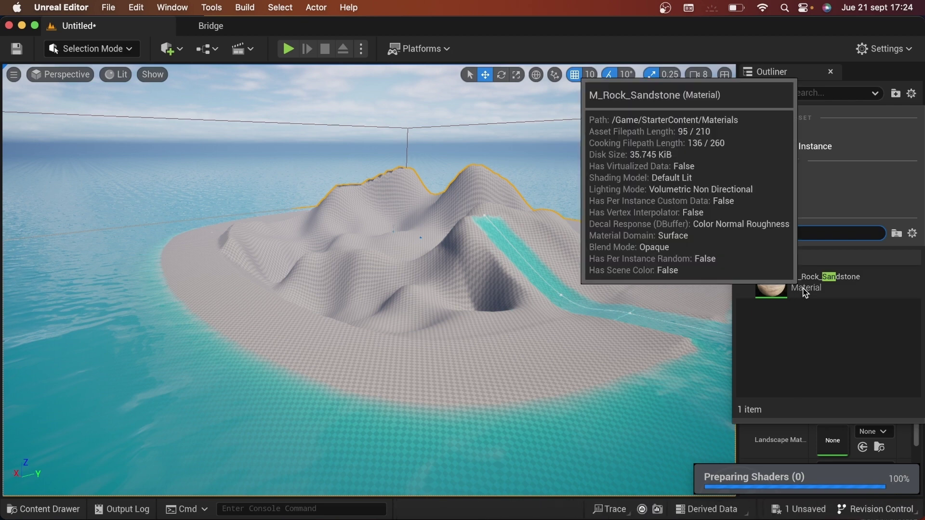
click(771, 284)
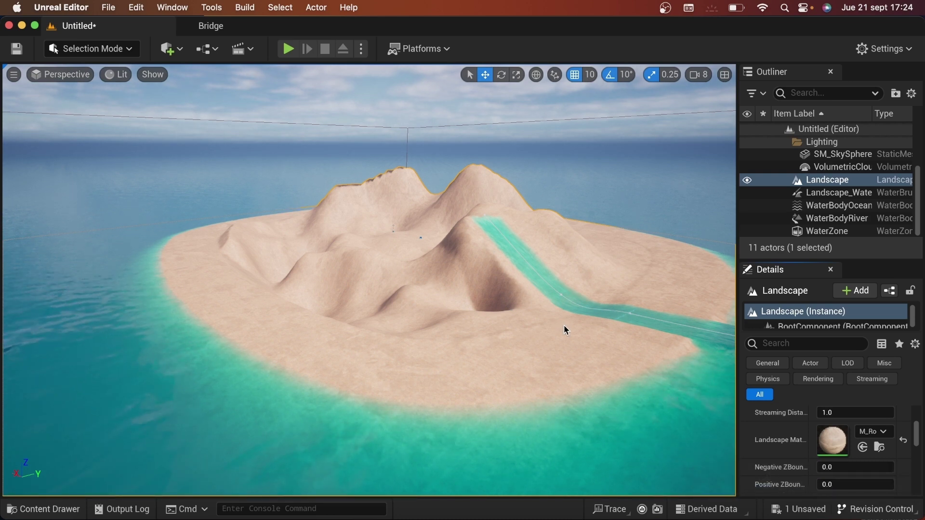
mouse_move(564, 327)
mouse_down()
mouse_move(564, 308)
mouse_move(621, 289)
mouse_move(622, 270)
mouse_move(646, 260)
mouse_up()
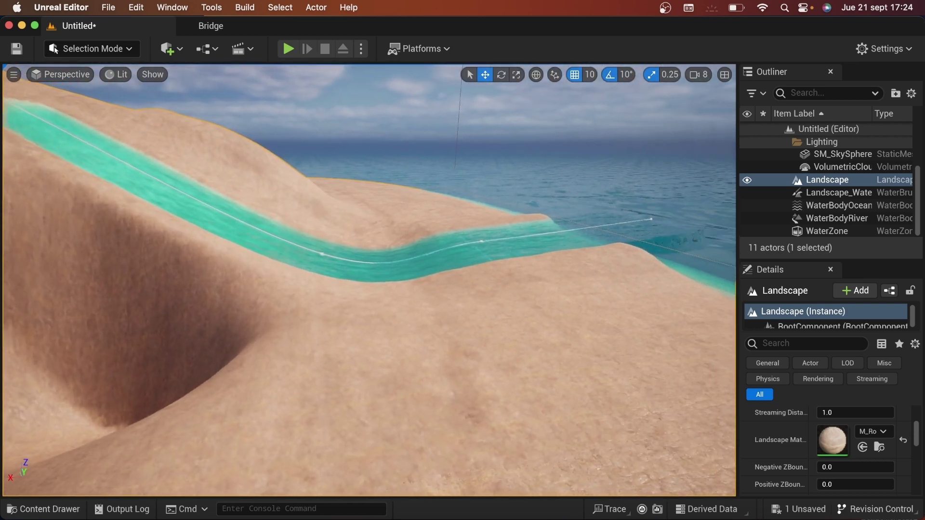